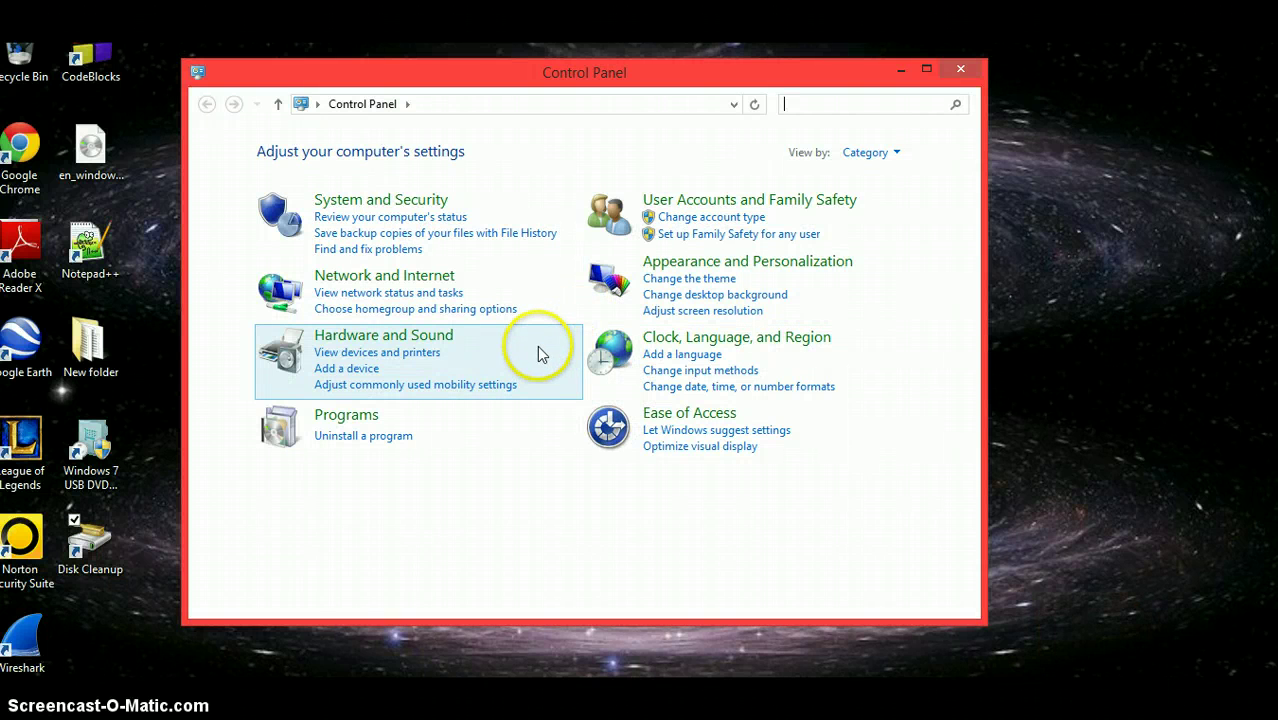
# Step: Open the list of installed programs that can be uninstalled from the Control Panel's Programs category
pyautogui.click(343, 416)
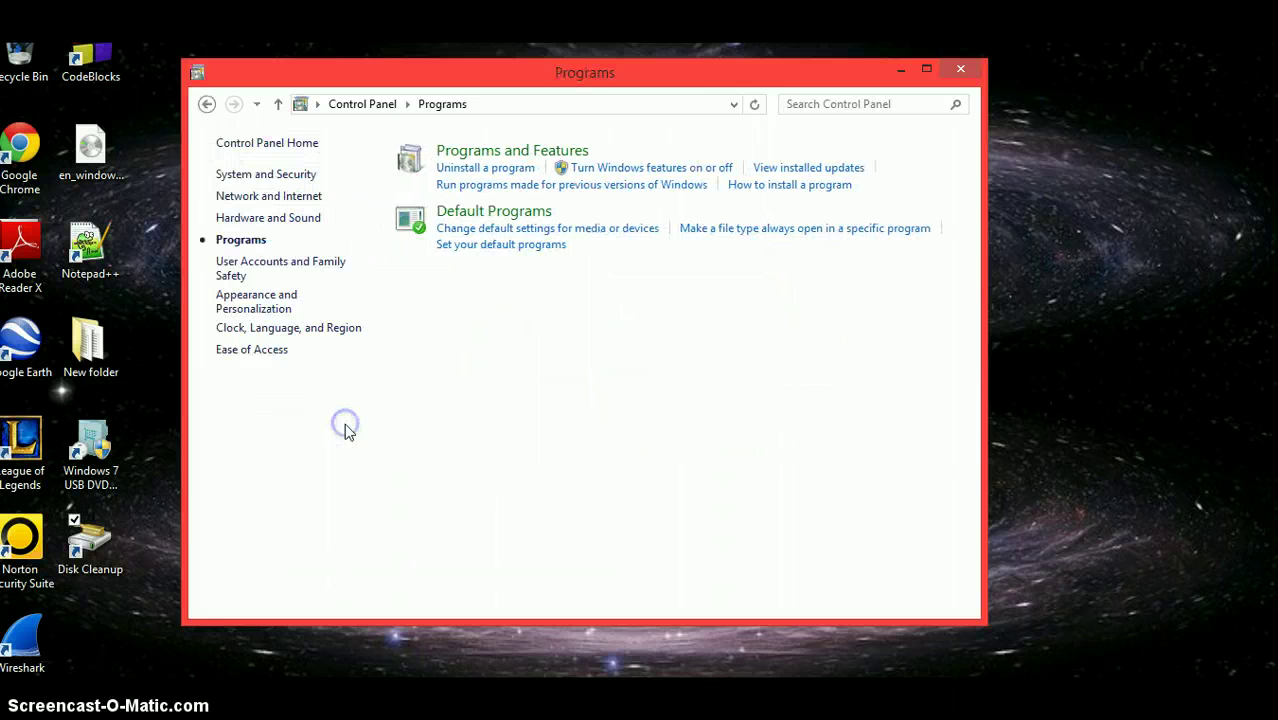
pyautogui.click(466, 167)
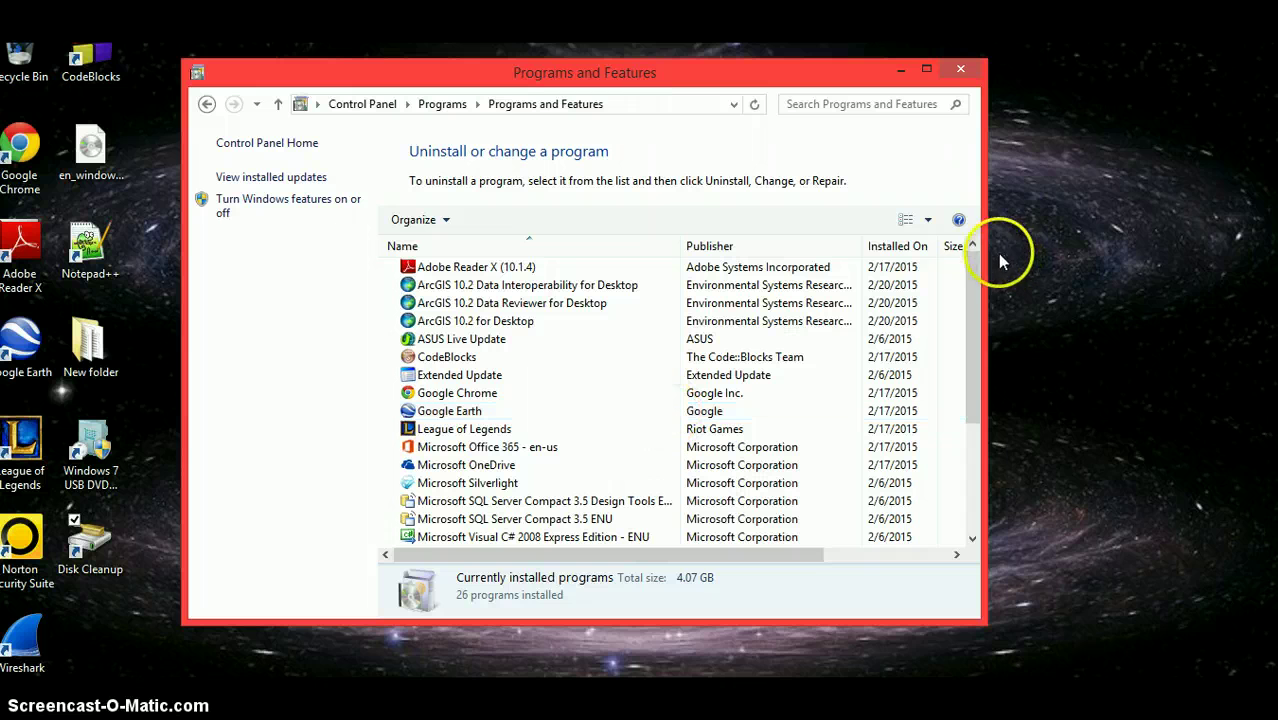
pyautogui.click(970, 283)
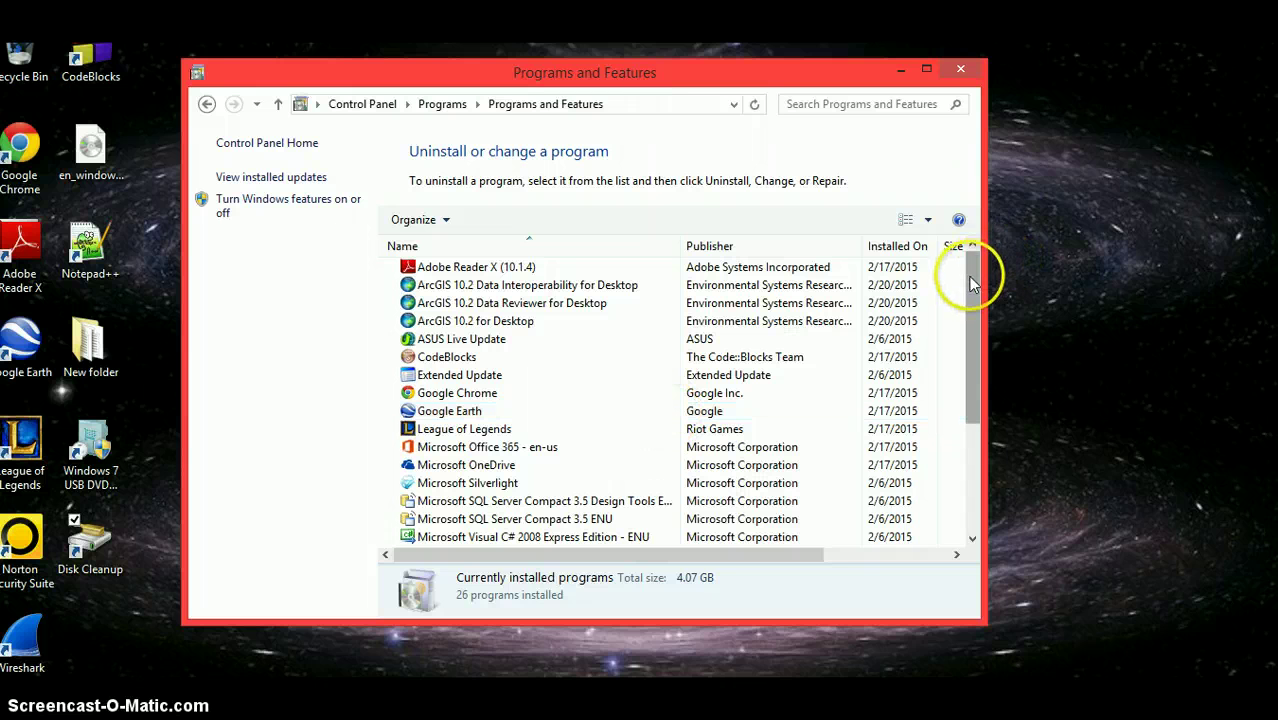
pyautogui.moveTo(970, 283); pyautogui.dragTo(952, 348)
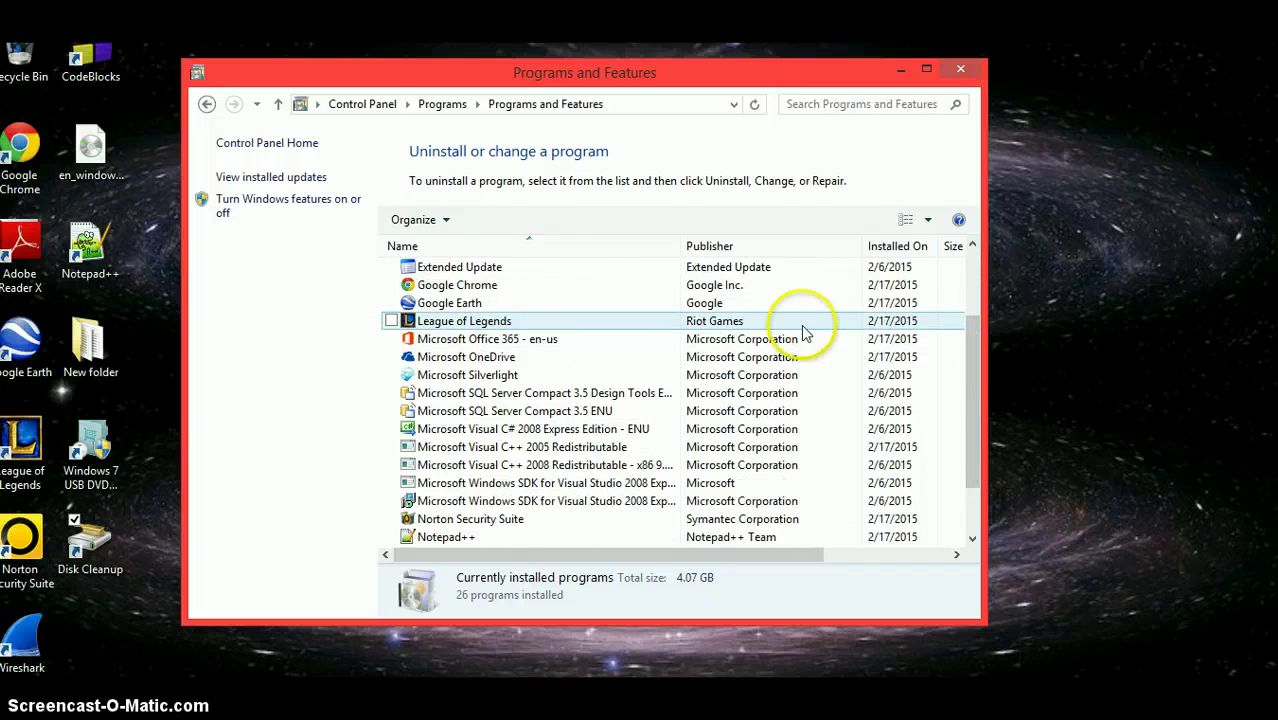
# Step: Look through the installed programs, selecting League of Legends, Google Earth and Microsoft Office 365 to view their details
pyautogui.click(848, 337)
pyautogui.click(740, 323)
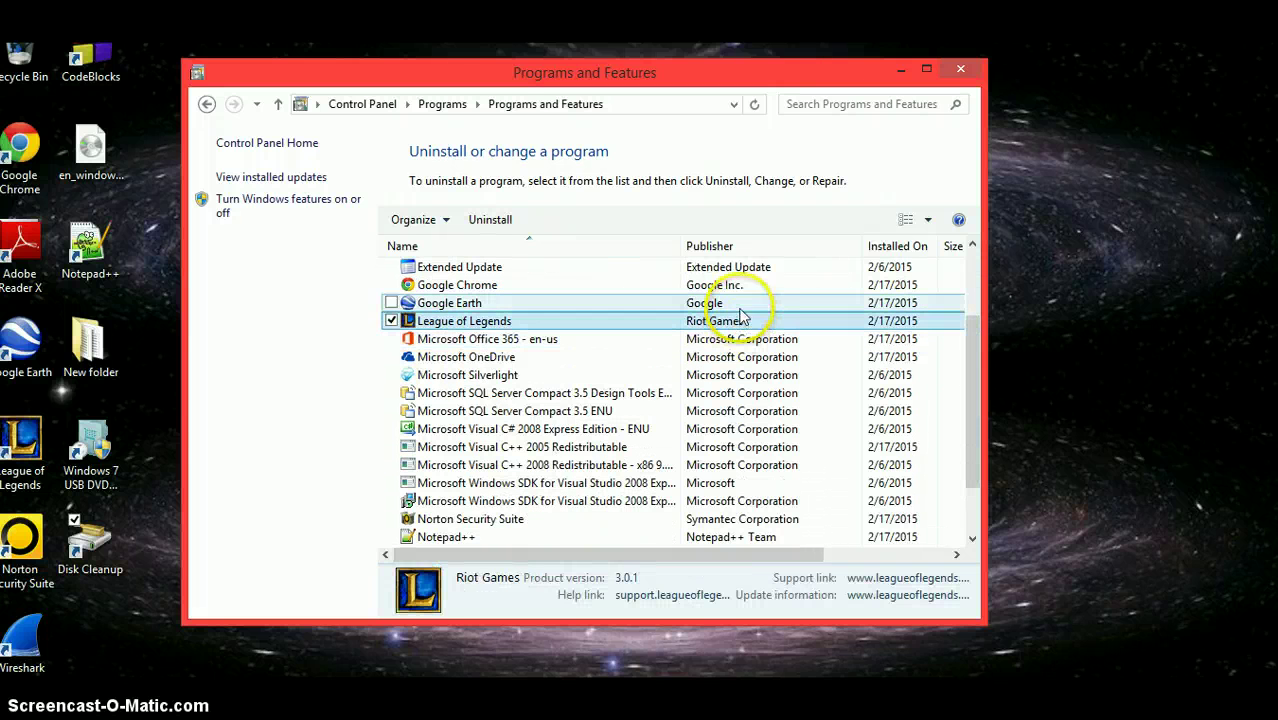
pyautogui.click(740, 307)
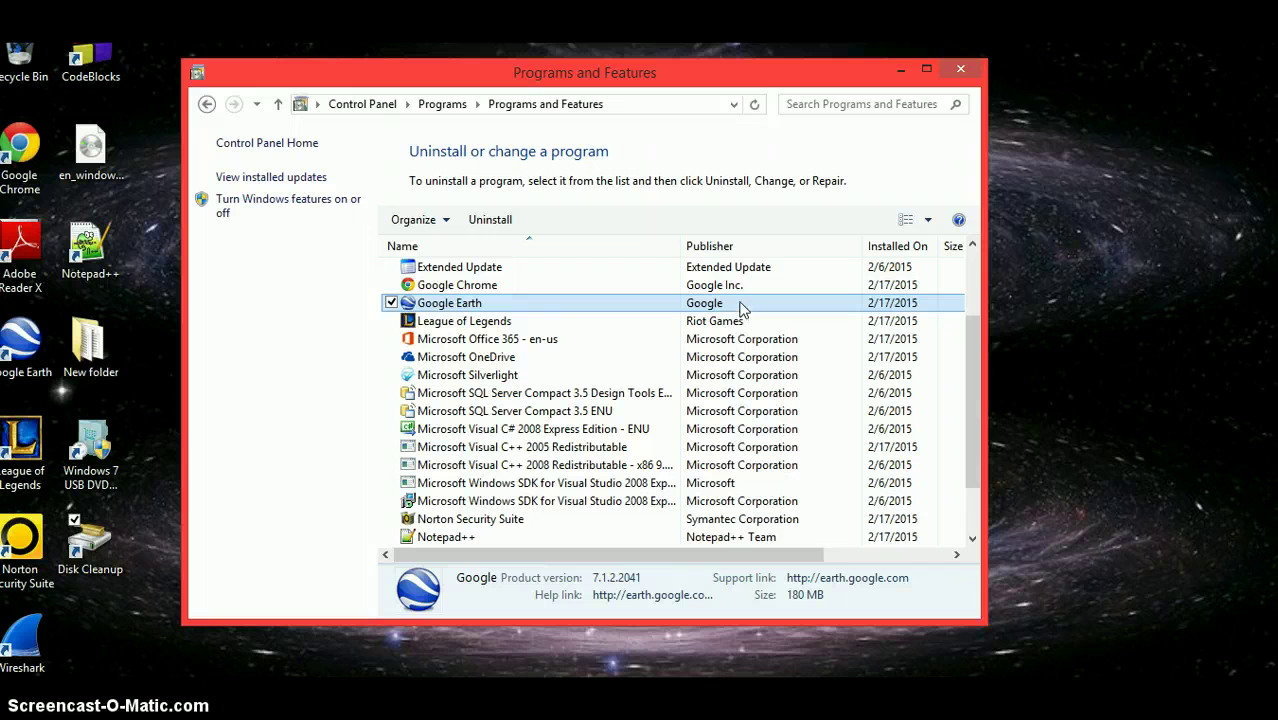
pyautogui.click(974, 298)
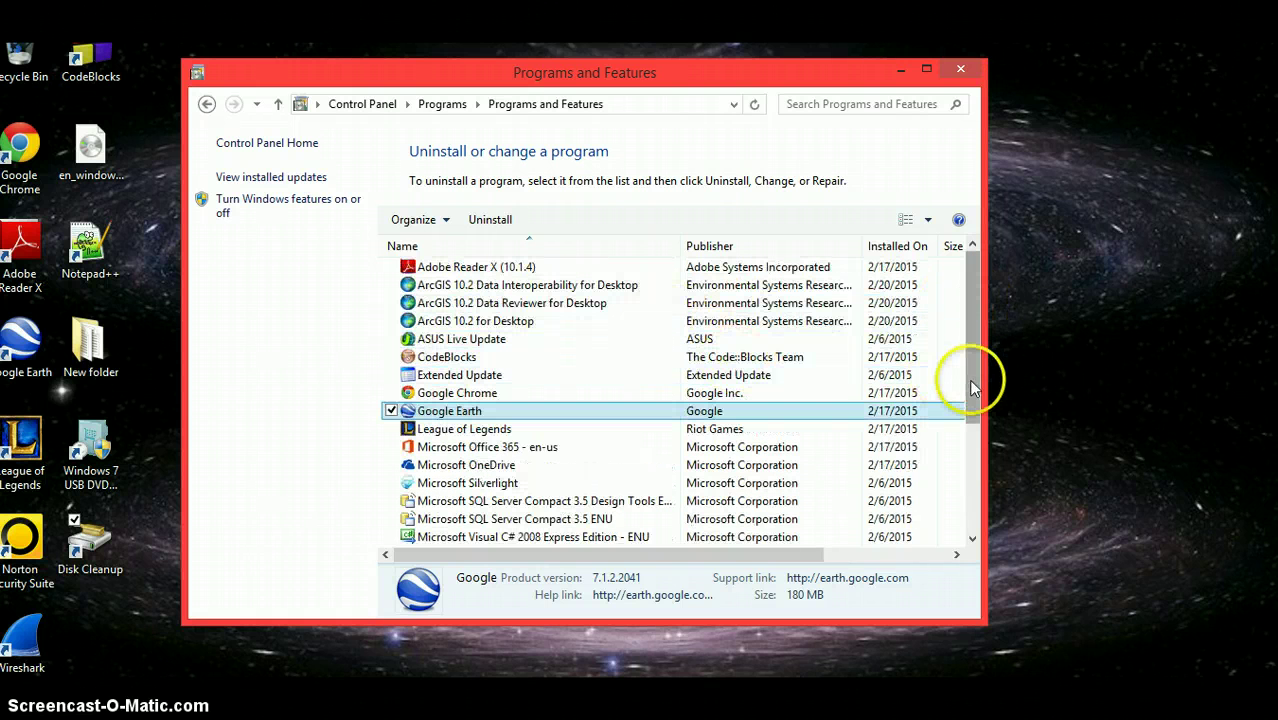
pyautogui.moveTo(971, 409); pyautogui.dragTo(964, 518)
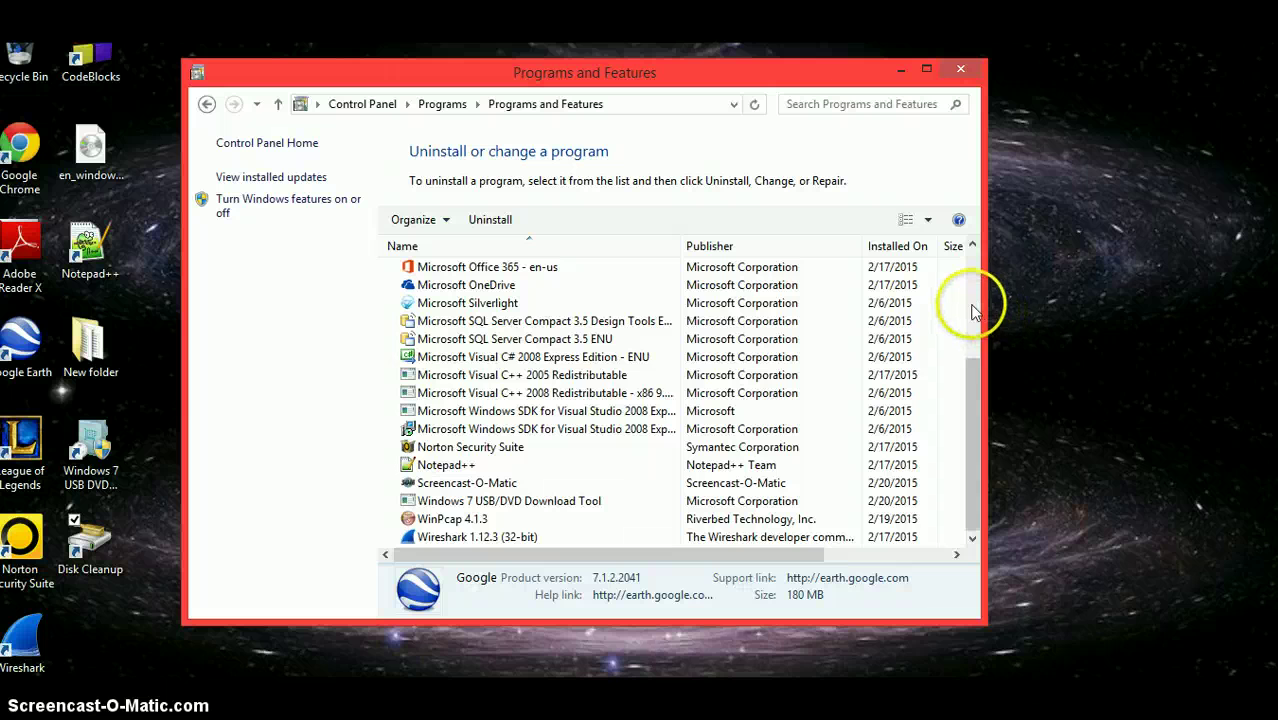
pyautogui.scroll(4, 975, 312)
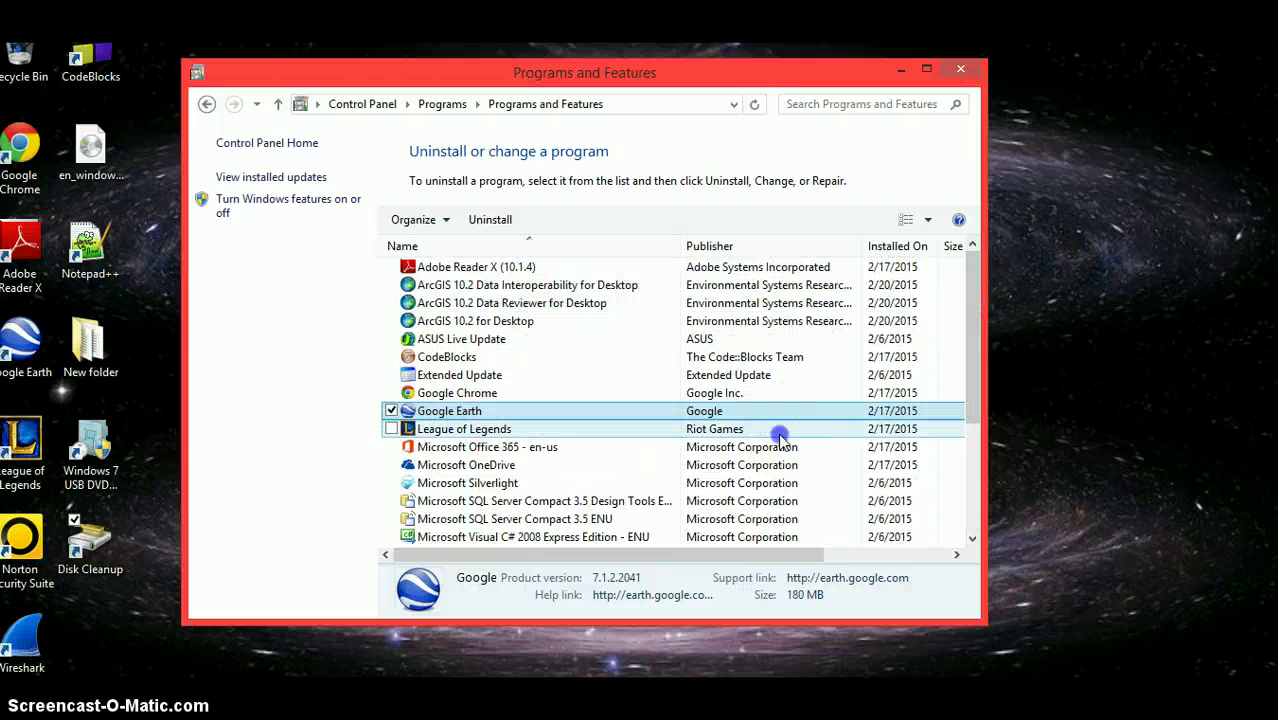
pyautogui.click(778, 450)
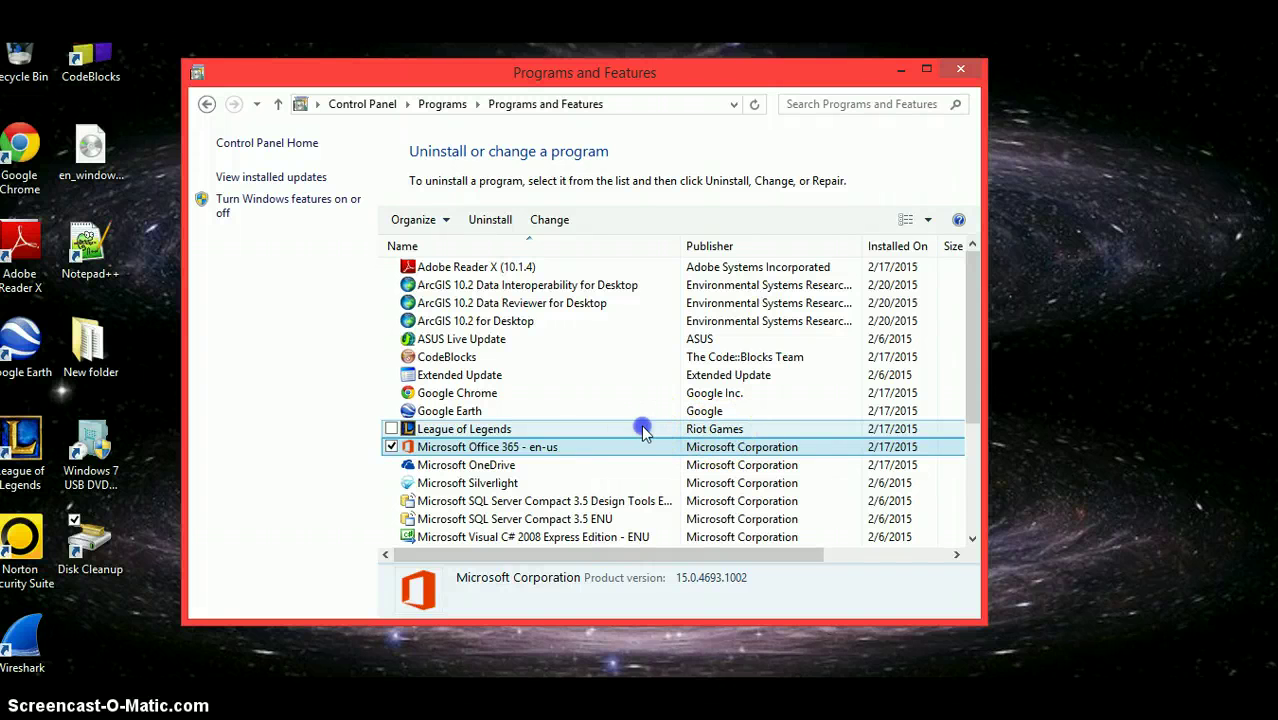
pyautogui.click(682, 428)
pyautogui.click(690, 411)
pyautogui.click(725, 412)
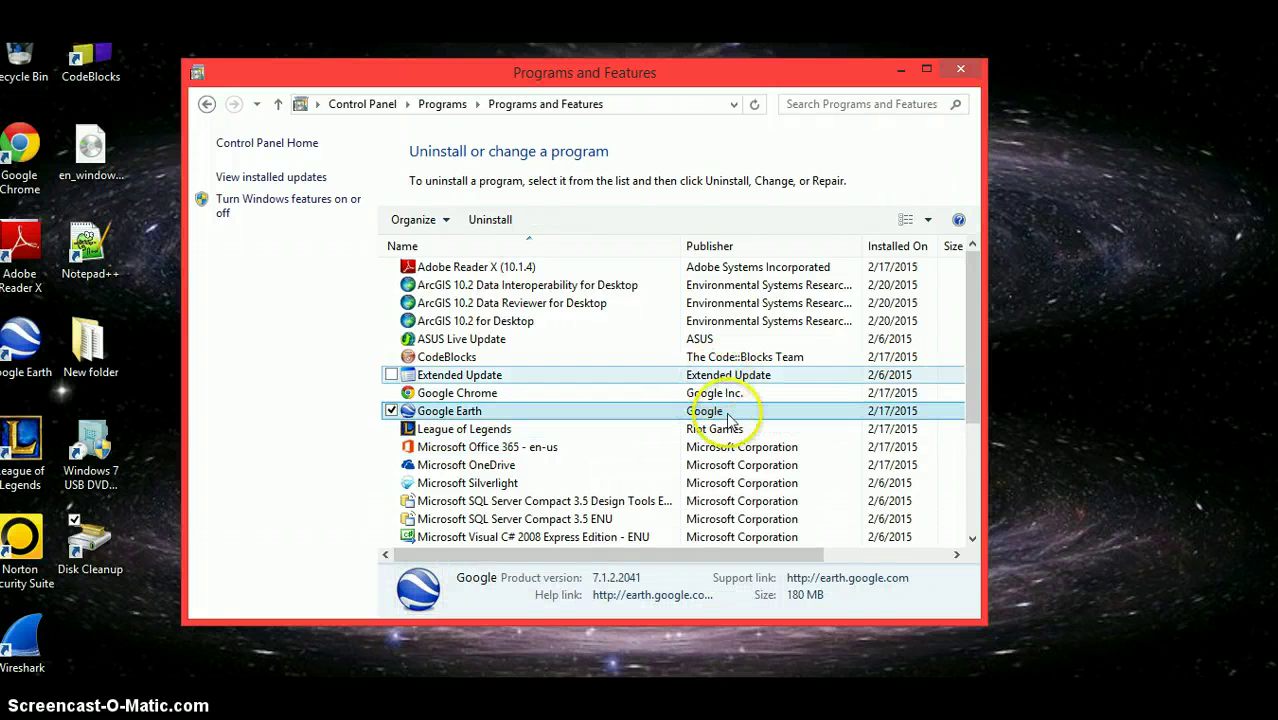
# Step: Select CodeBlocks in the installed programs and show its Uninstall option without running it
pyautogui.click(730, 360)
pyautogui.rightClick(603, 362)
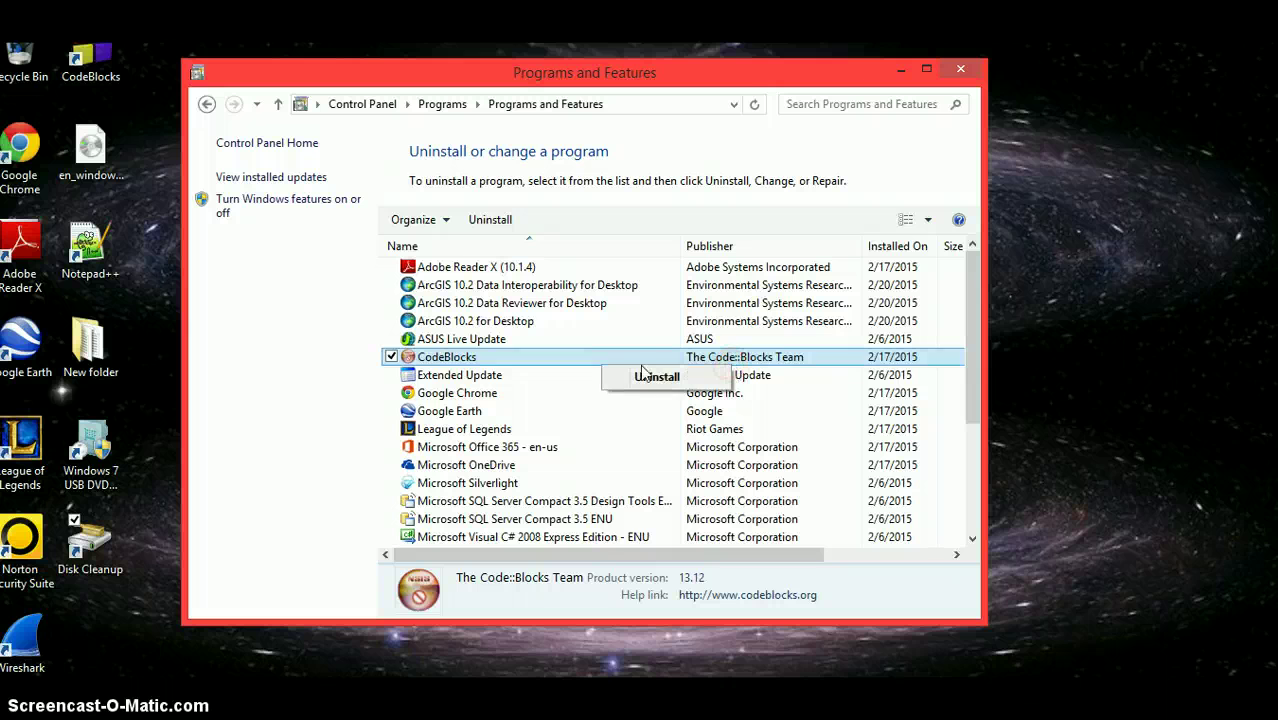
pyautogui.click(662, 350)
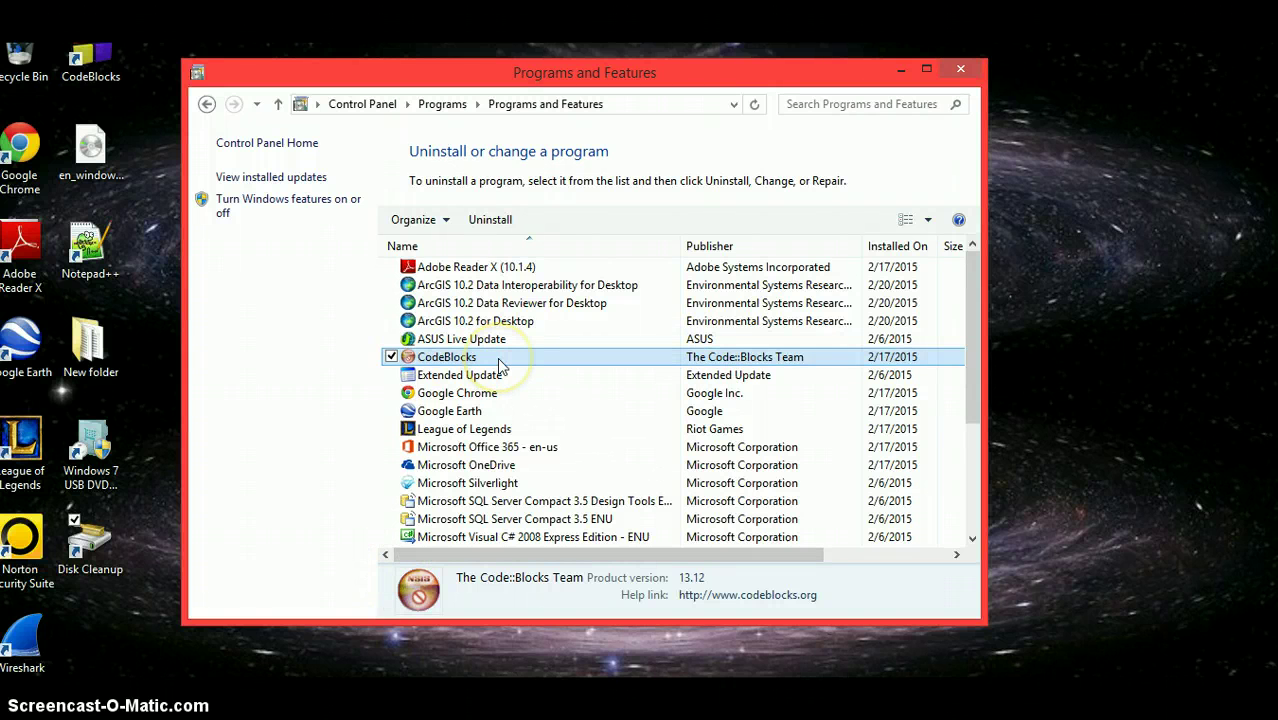
pyautogui.click(494, 367)
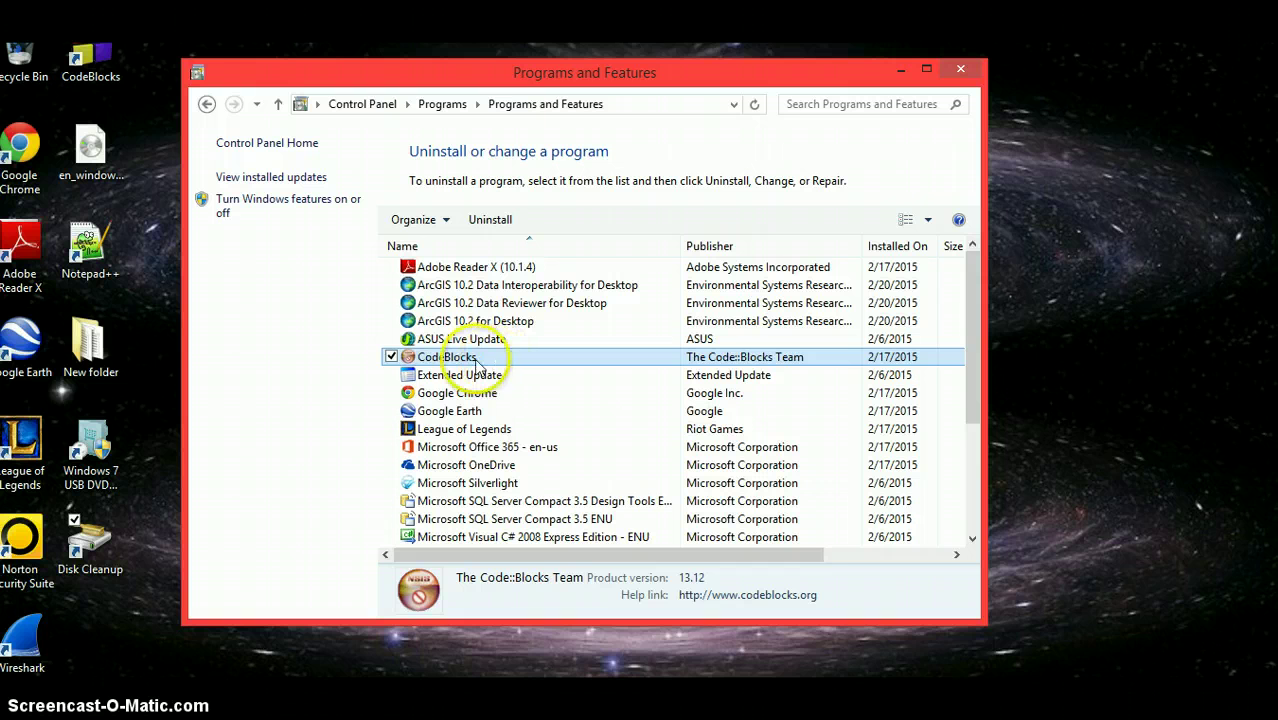
pyautogui.click(444, 361)
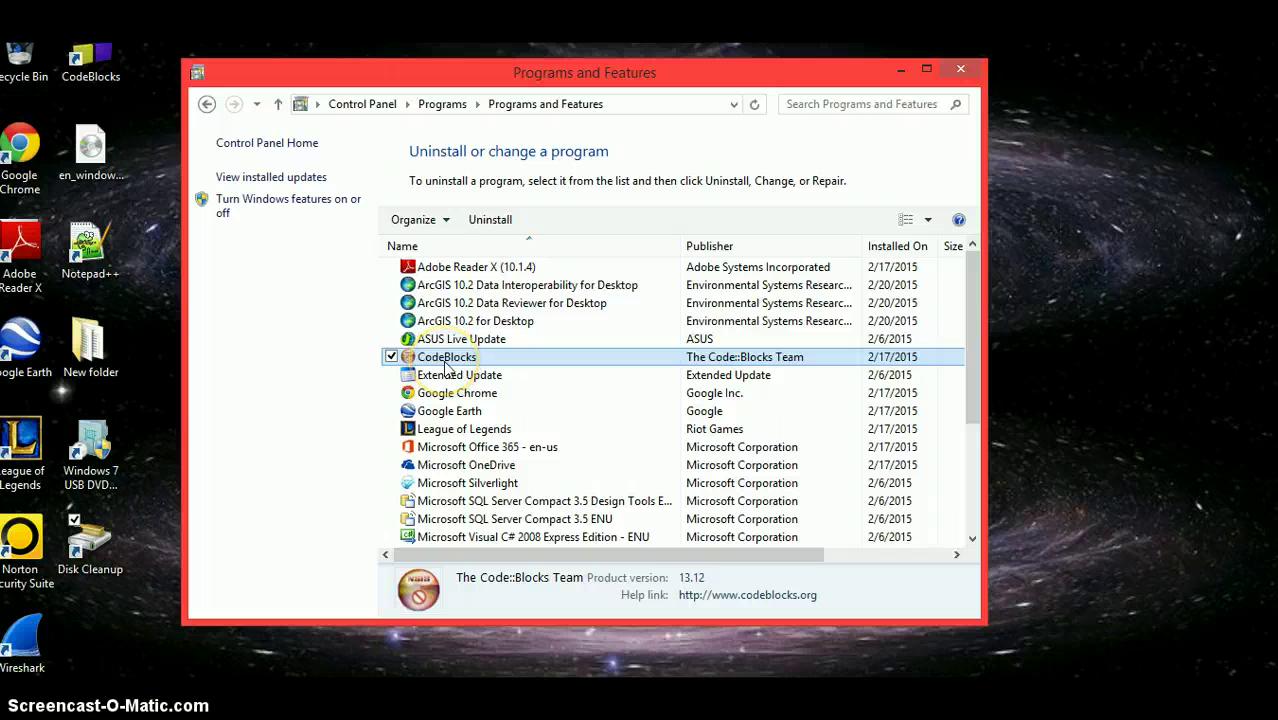
pyautogui.click(446, 364)
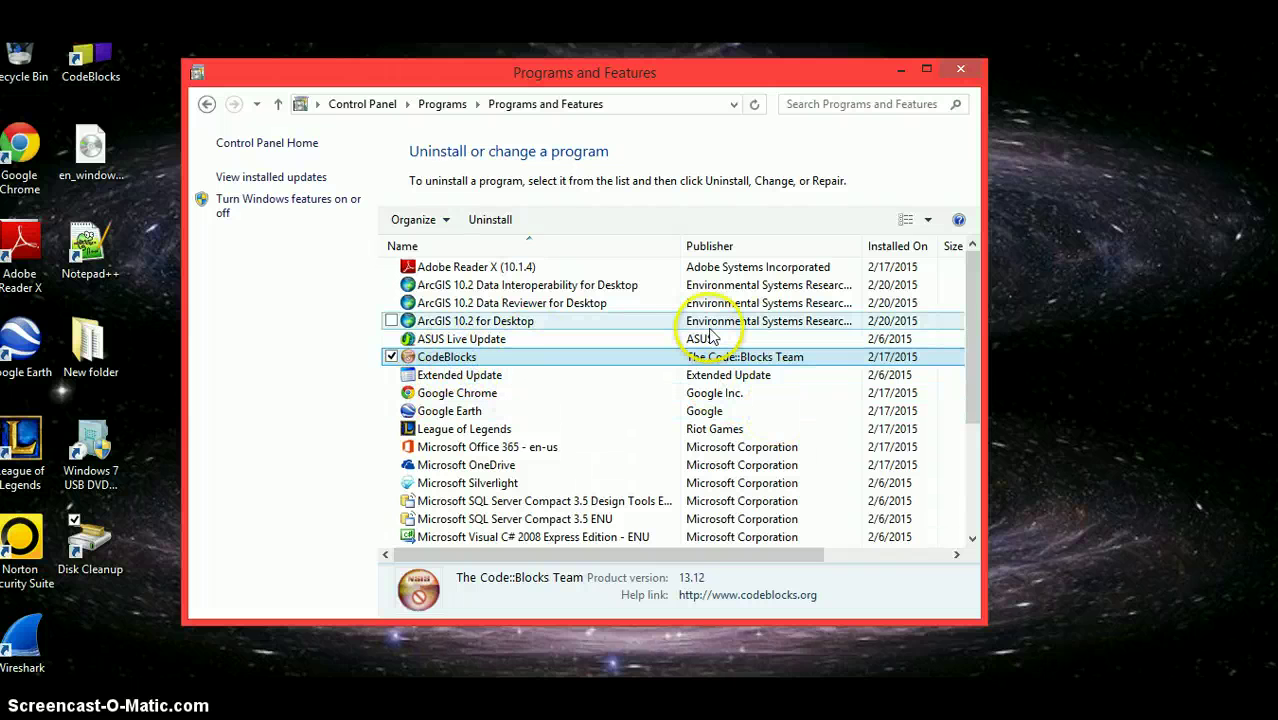
pyautogui.click(628, 357)
pyautogui.click(830, 362)
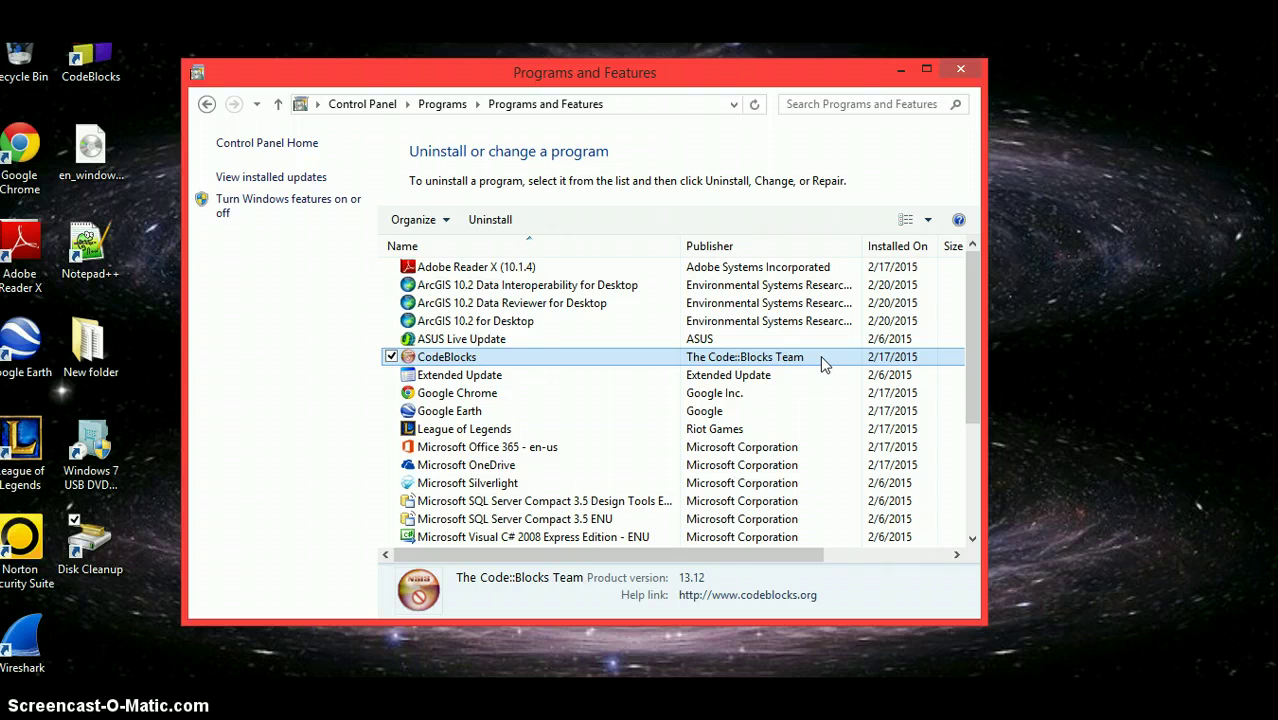
pyautogui.click(822, 357)
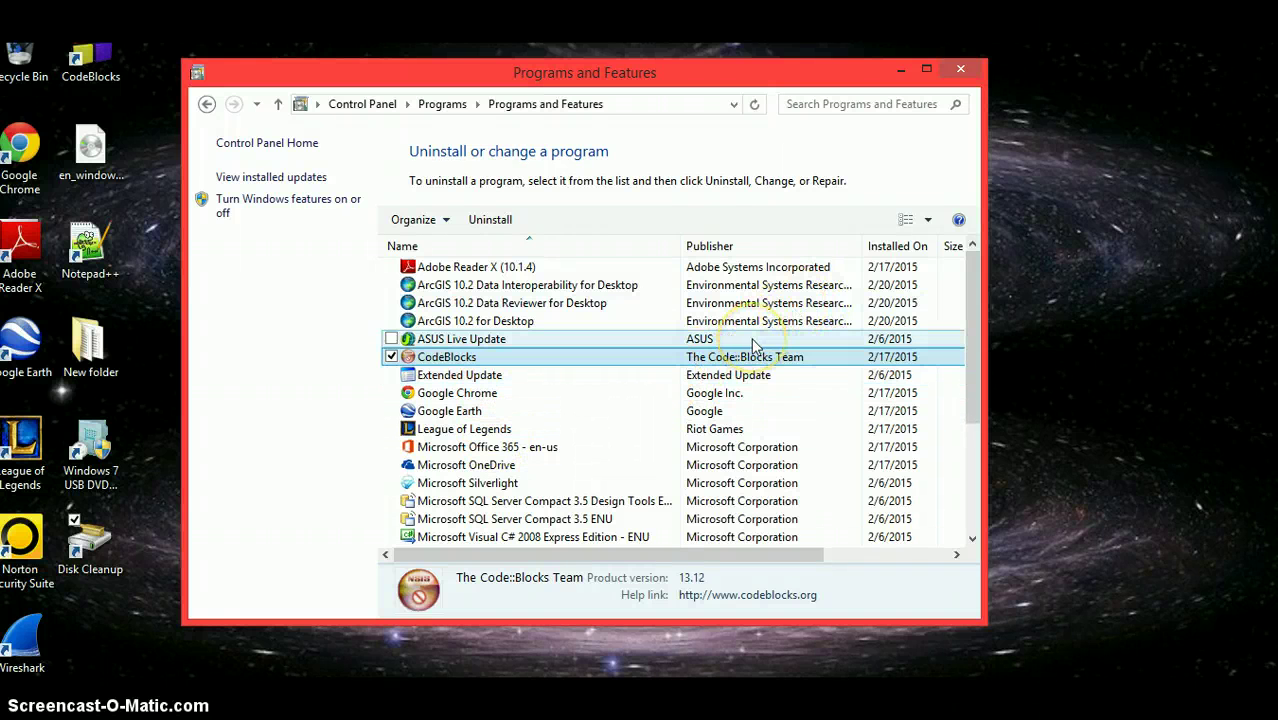
# Step: Select ArcGIS 10.2 for Desktop and review the installed programs through to the end of the list
pyautogui.click(563, 321)
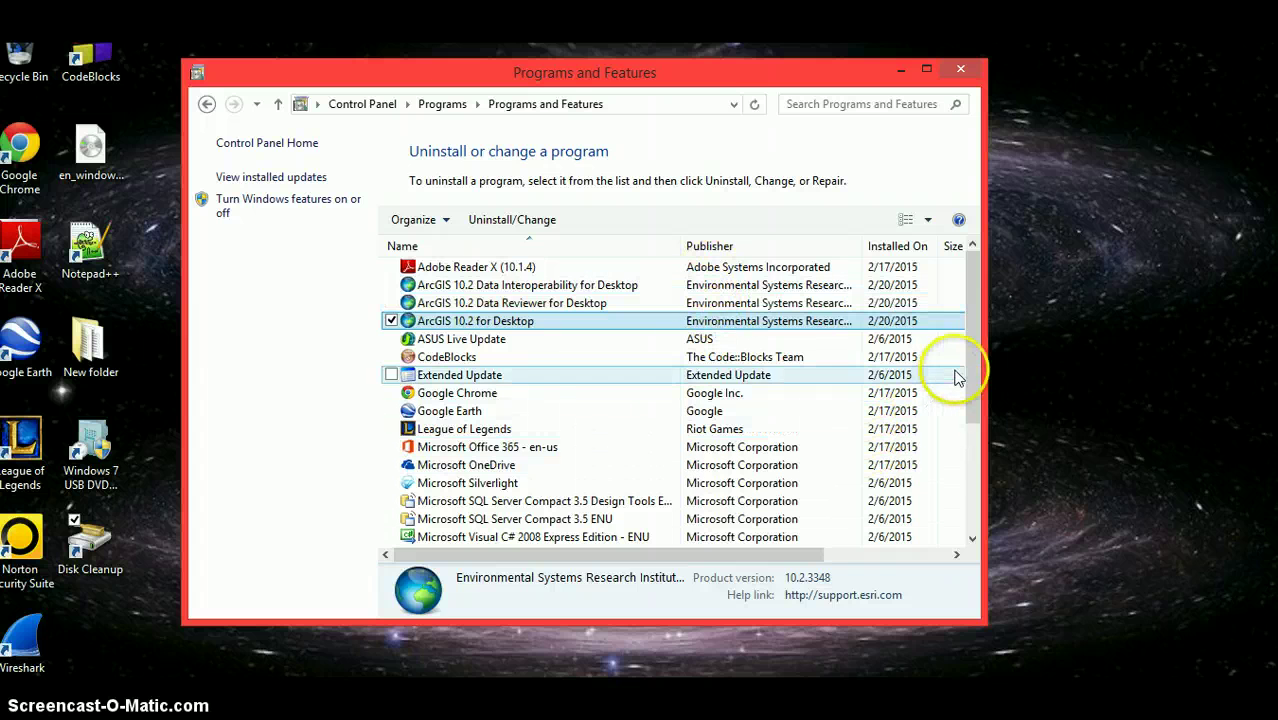
pyautogui.moveTo(974, 368); pyautogui.dragTo(970, 495)
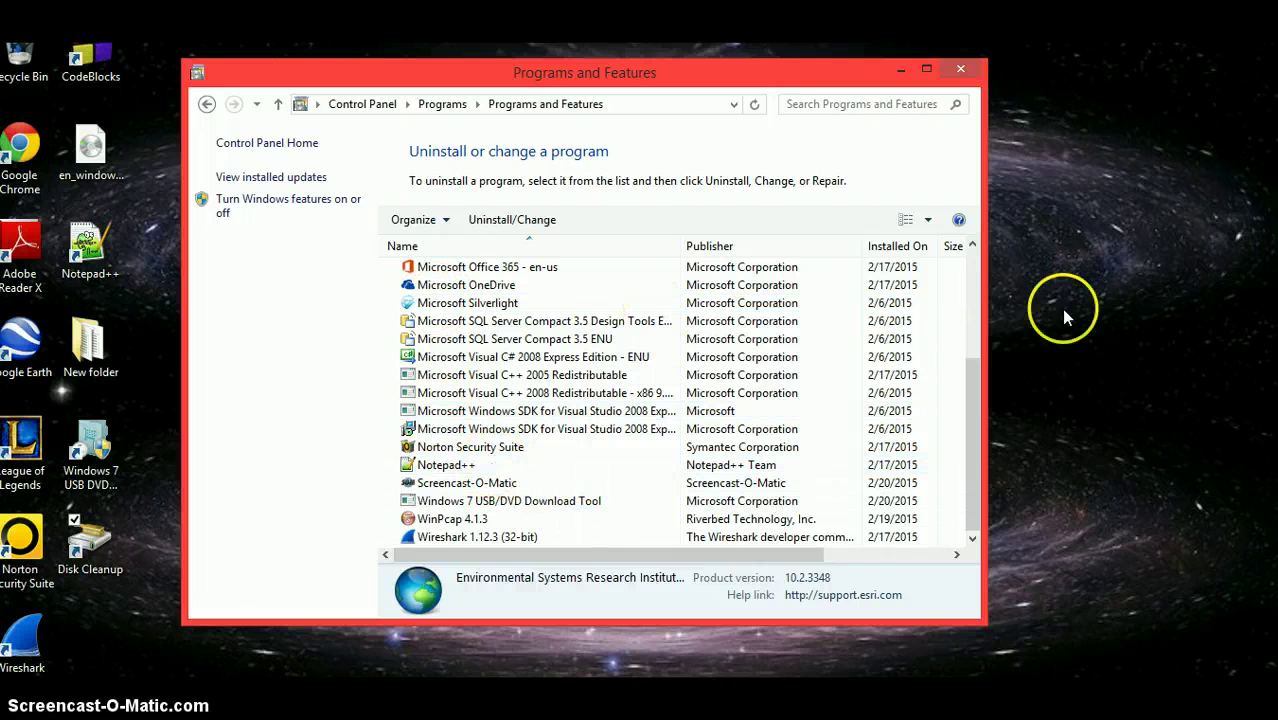
pyautogui.click(976, 317)
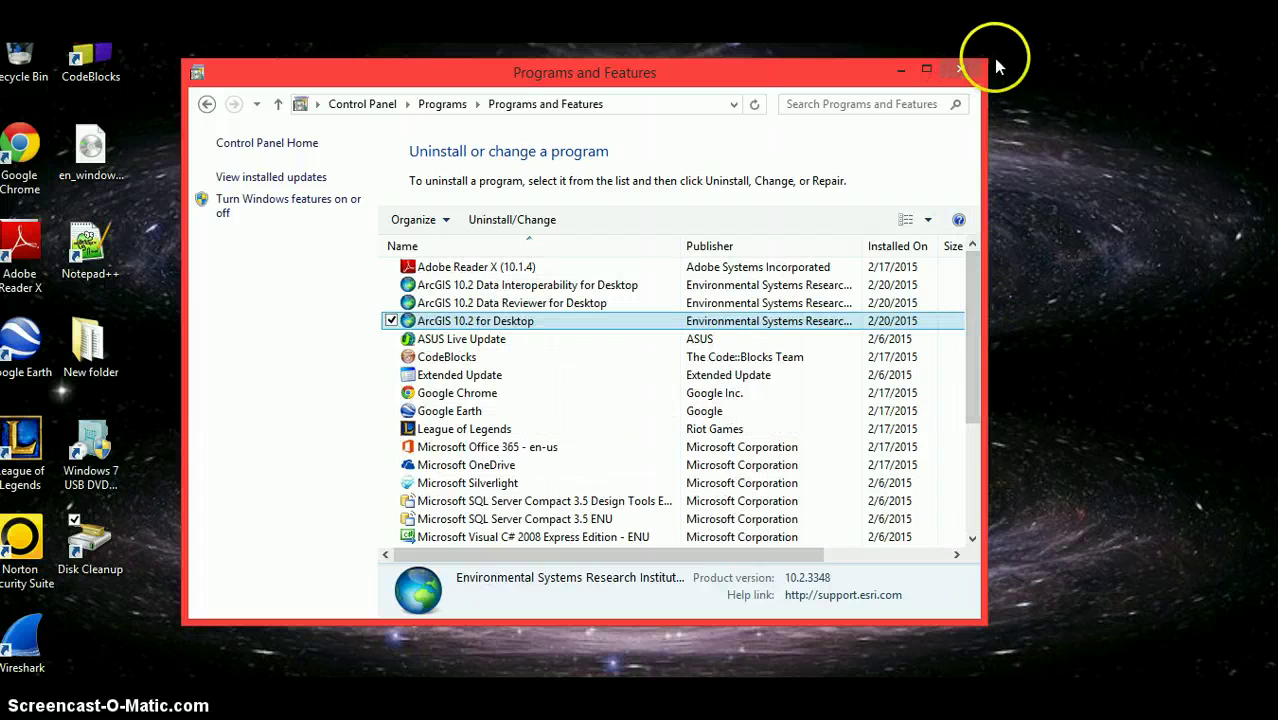
pyautogui.moveTo(975, 394)
pyautogui.mouseDown()
pyautogui.moveTo(978, 495)
pyautogui.moveTo(970, 395)
pyautogui.mouseUp()
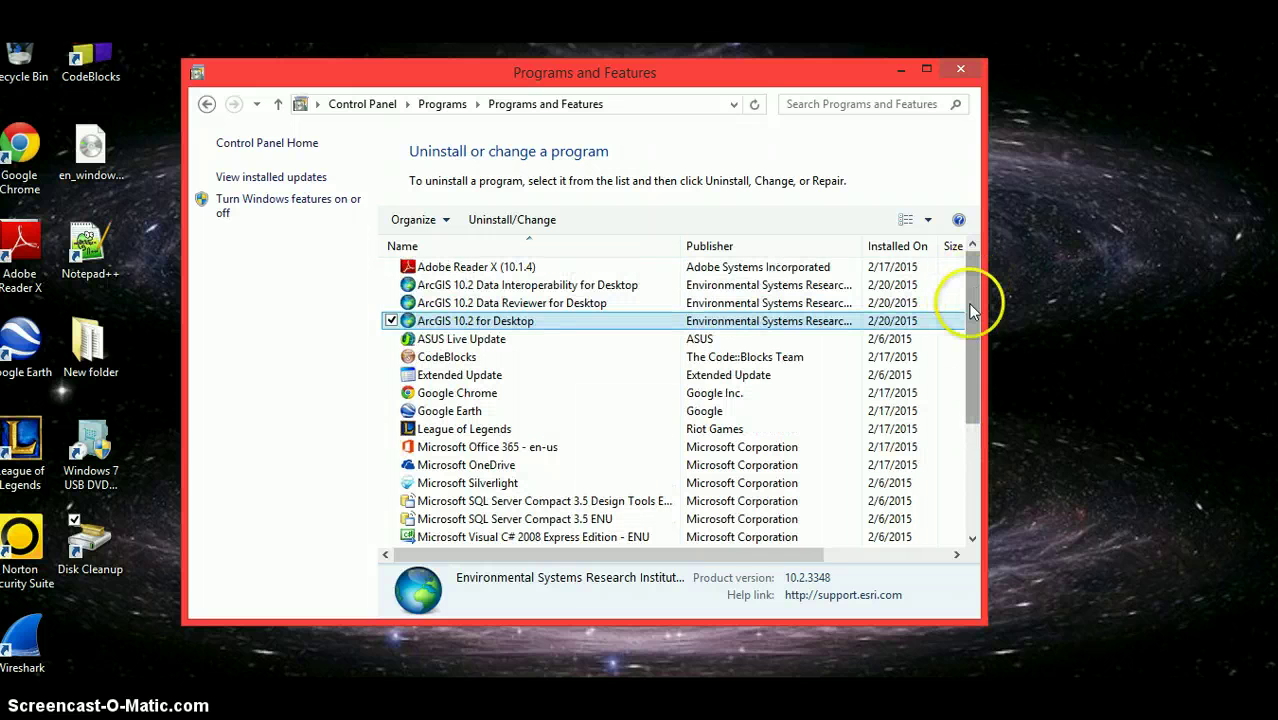
pyautogui.click(975, 268)
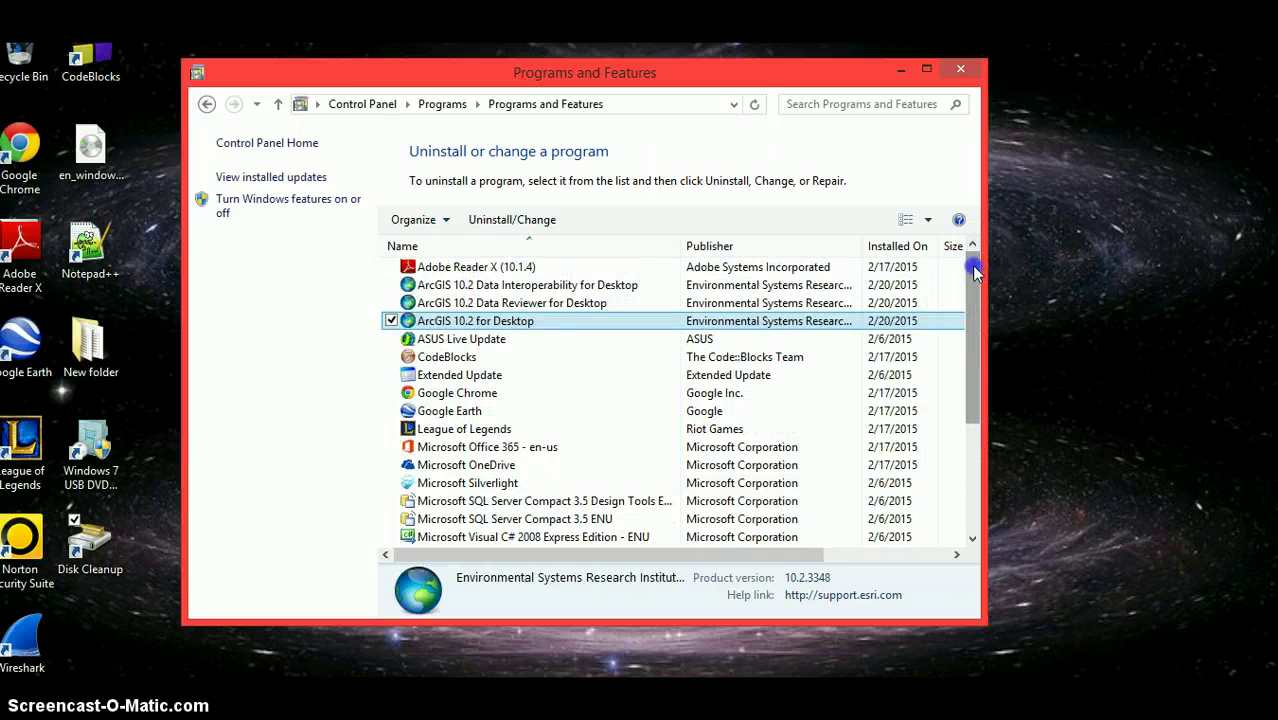
pyautogui.moveTo(975, 268); pyautogui.dragTo(963, 390)
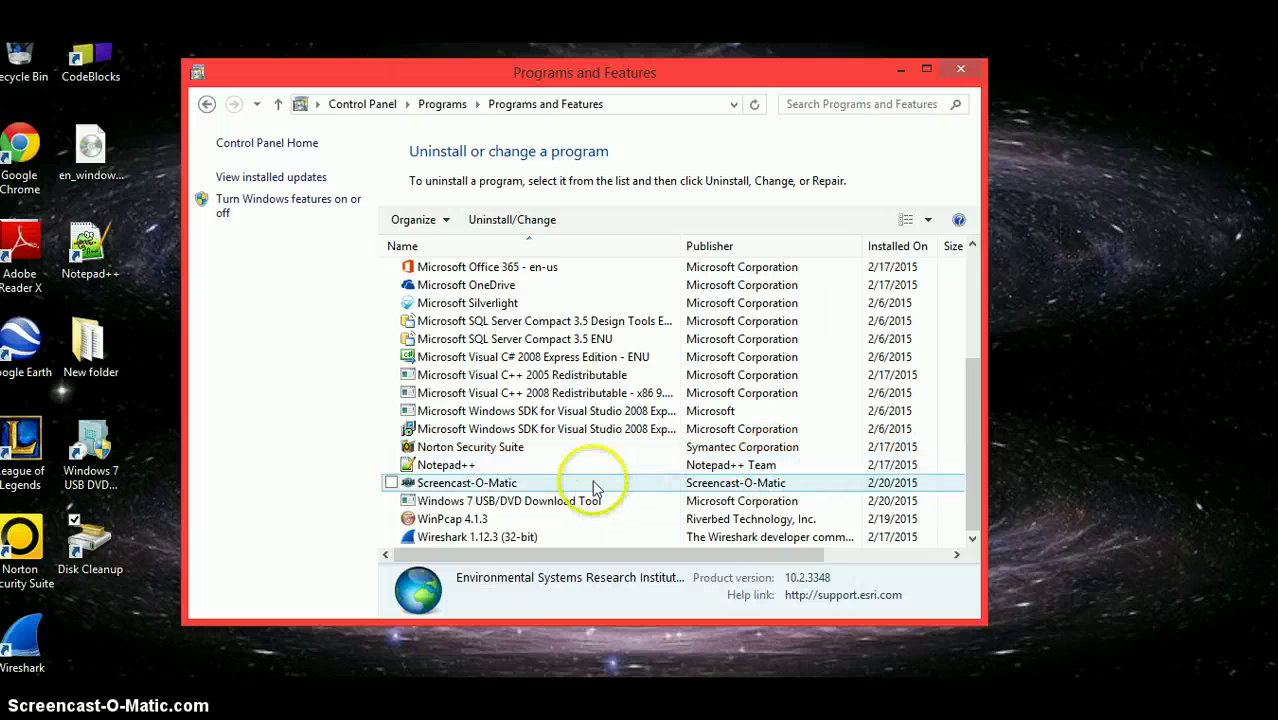
# Step: Check the entries for Norton Security Suite, Notepad++ and Screencast-O-Matic, and close the installed programs window
pyautogui.click(563, 447)
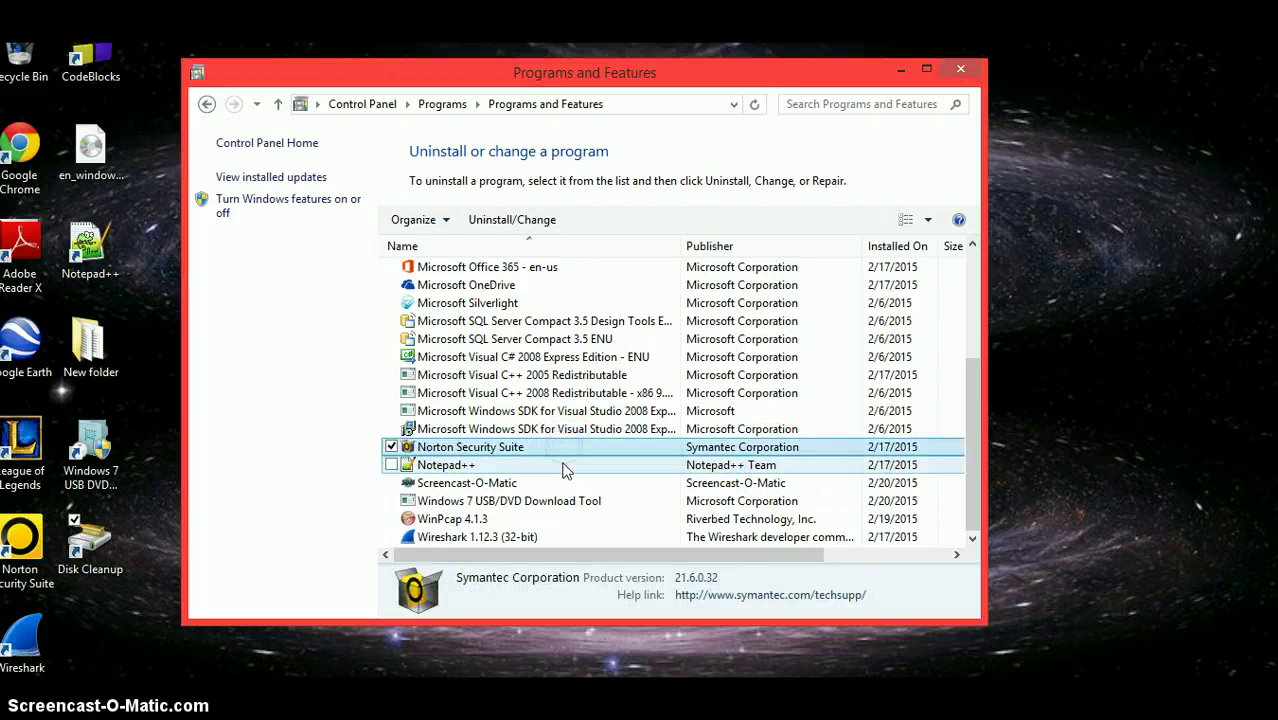
pyautogui.click(561, 465)
pyautogui.click(560, 482)
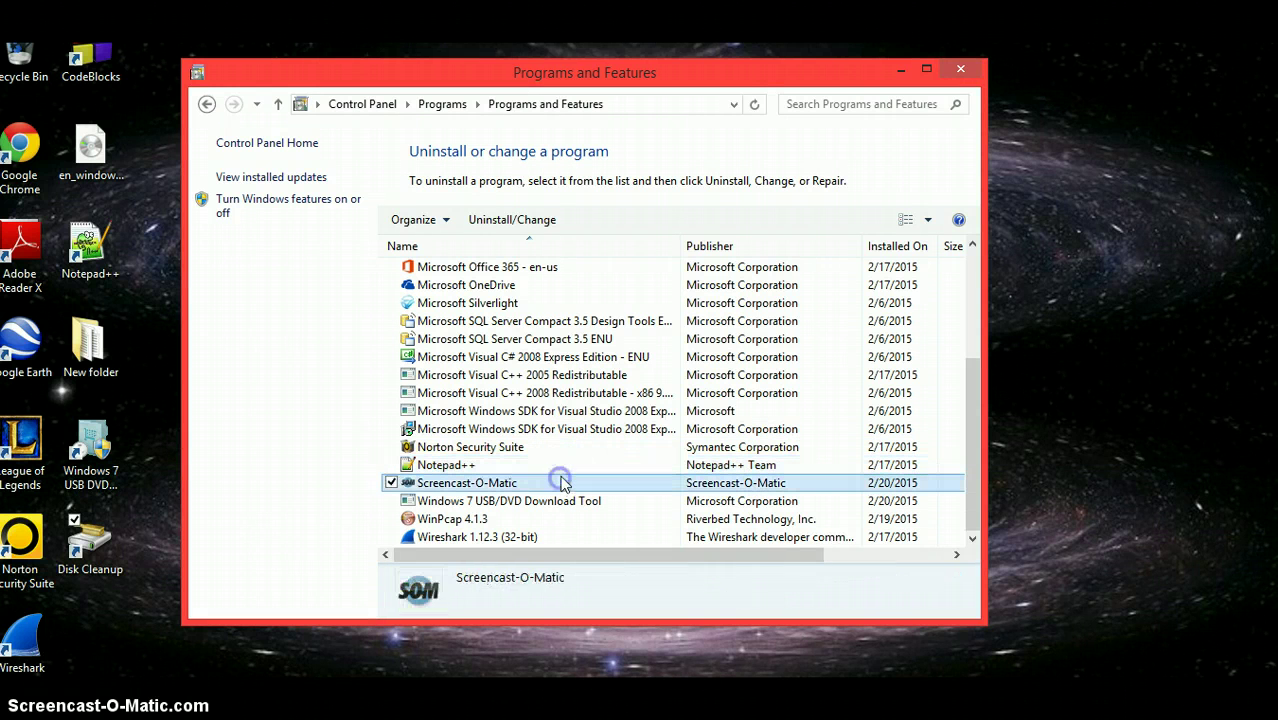
pyautogui.click(642, 469)
pyautogui.click(638, 482)
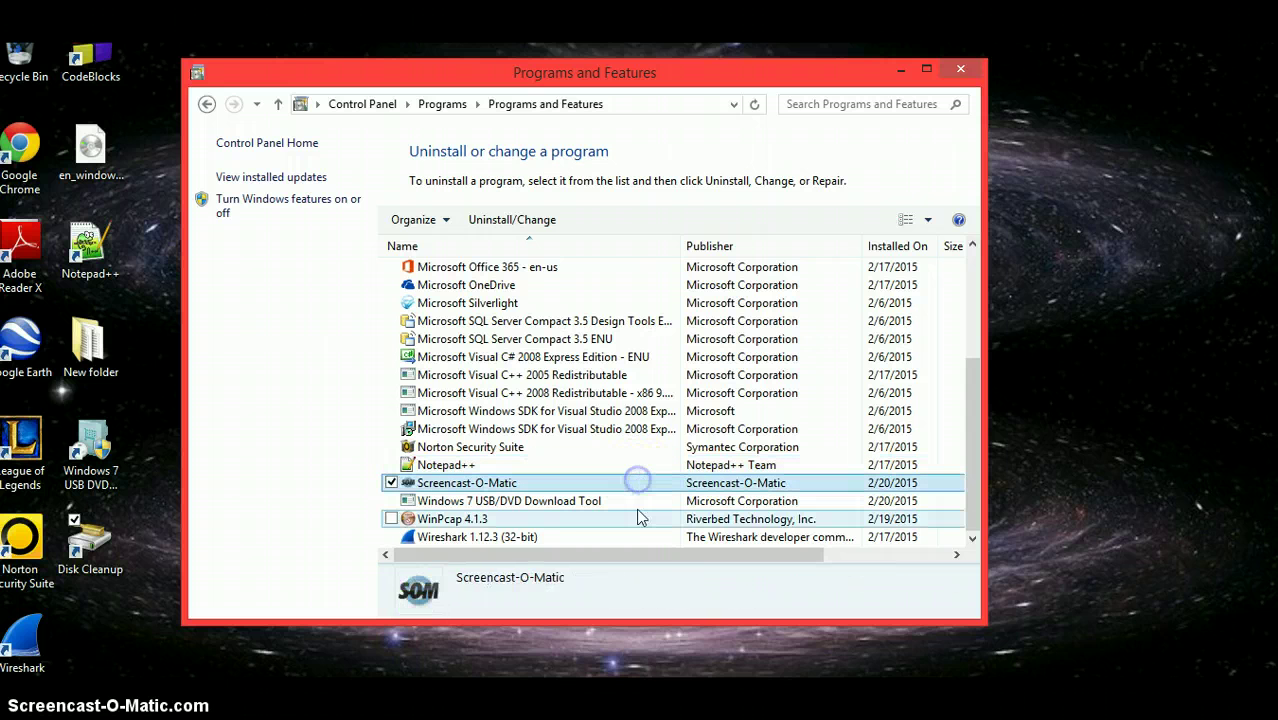
pyautogui.click(750, 488)
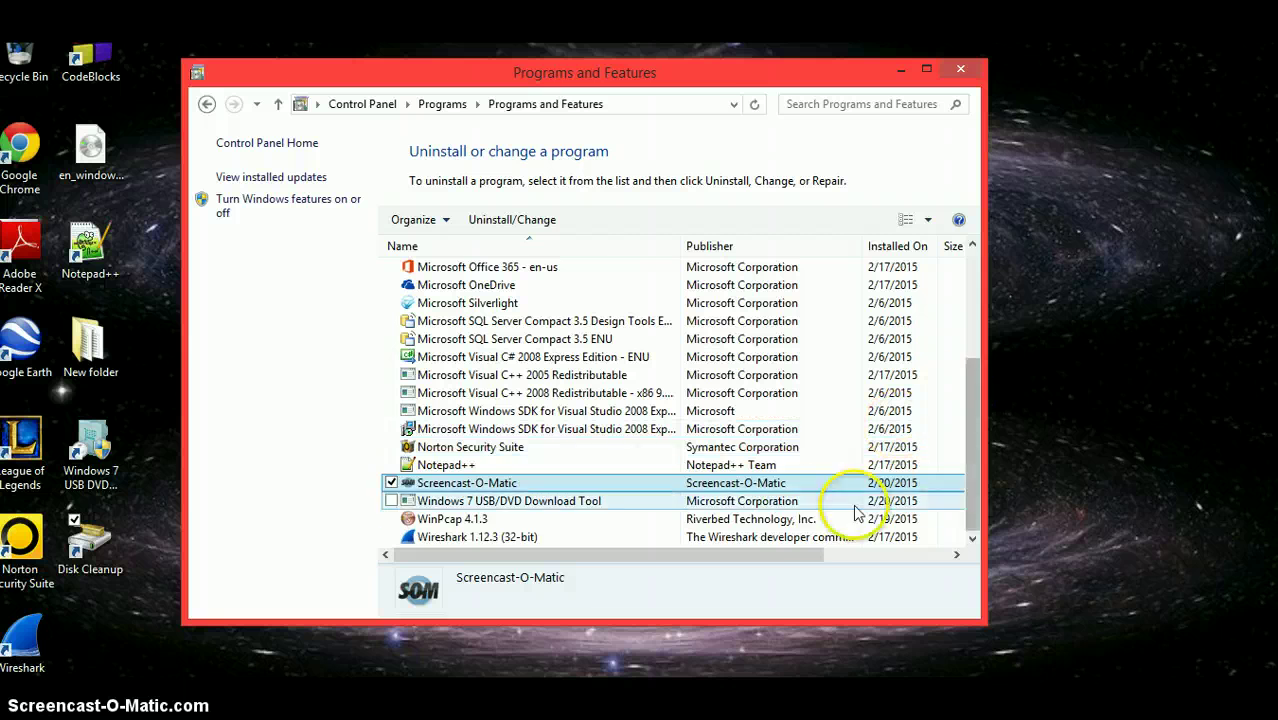
pyautogui.click(967, 467)
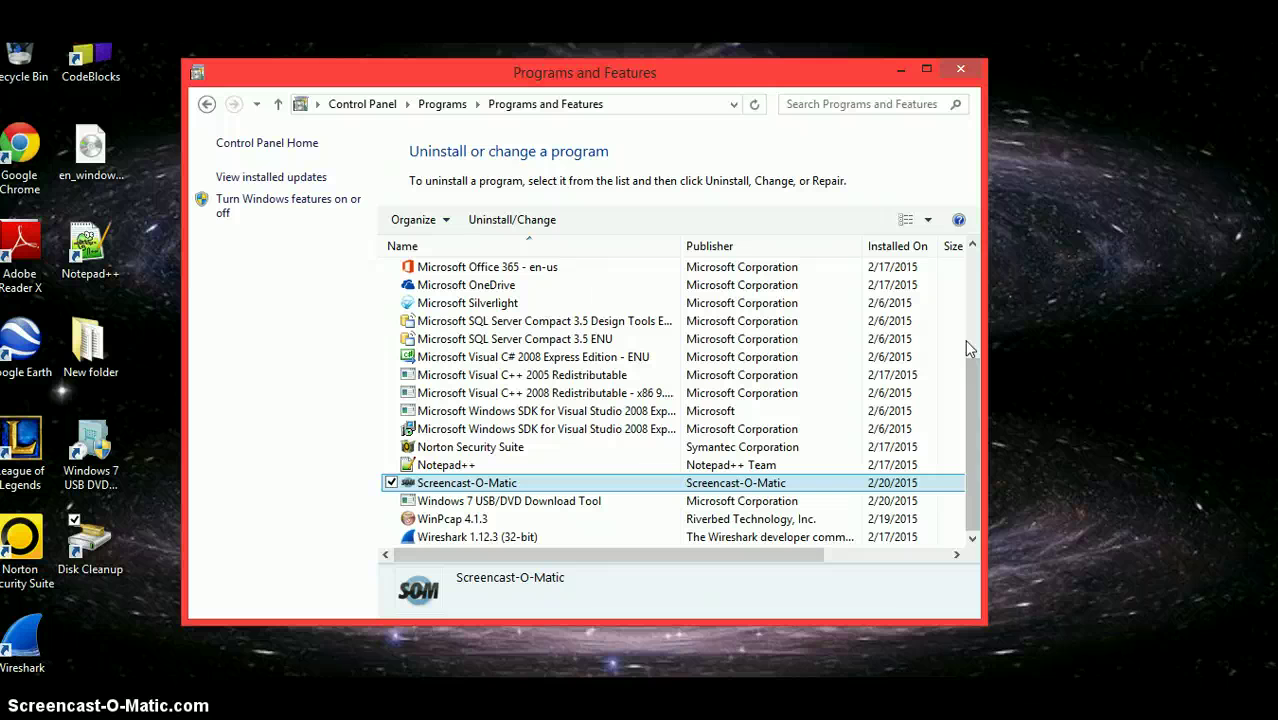
pyautogui.click(766, 467)
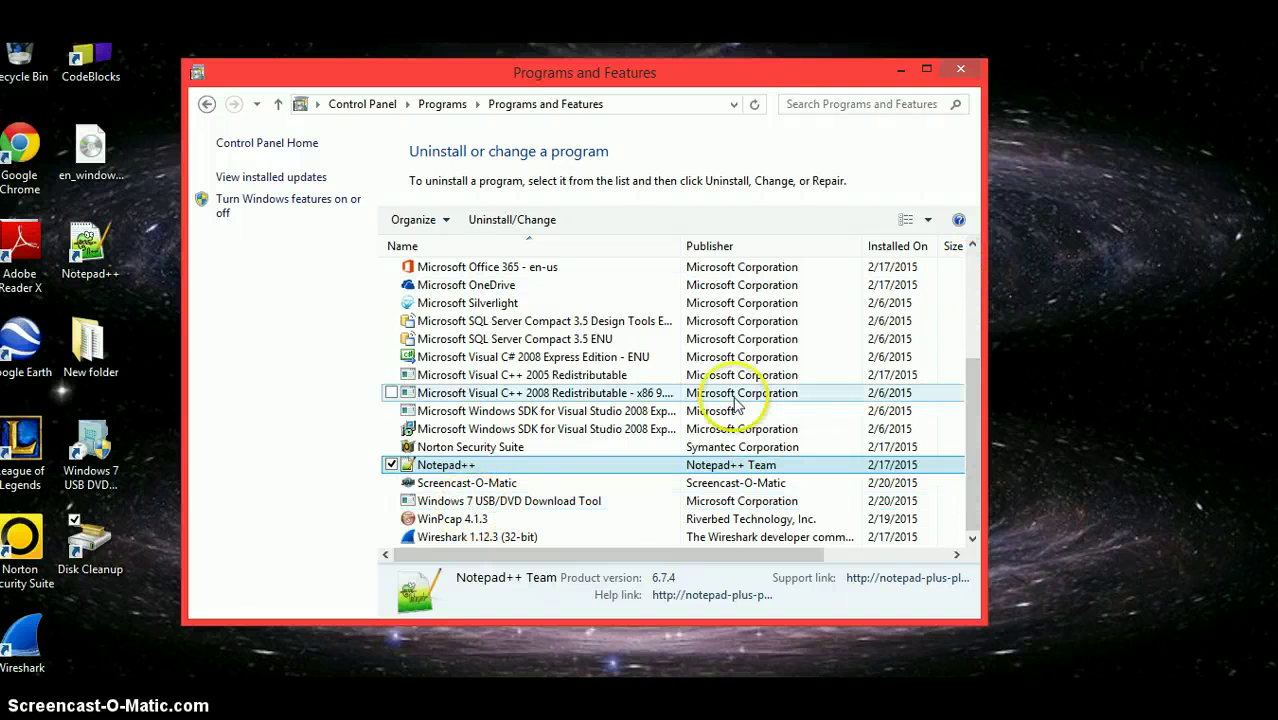
pyautogui.click(540, 484)
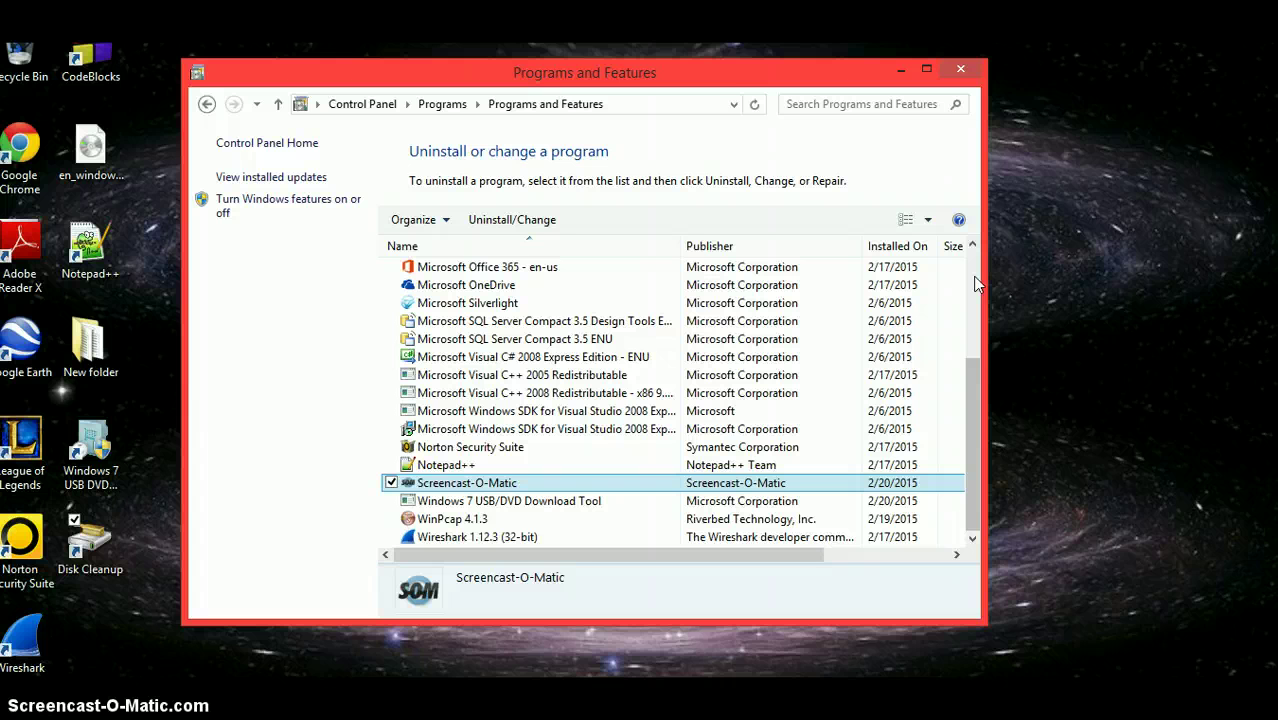
pyautogui.click(975, 78)
# Step: Move the Disk Cleanup shortcut to the upper middle of the desktop and open its drive selection without starting a cleanup
pyautogui.moveTo(88, 560); pyautogui.dragTo(595, 145)
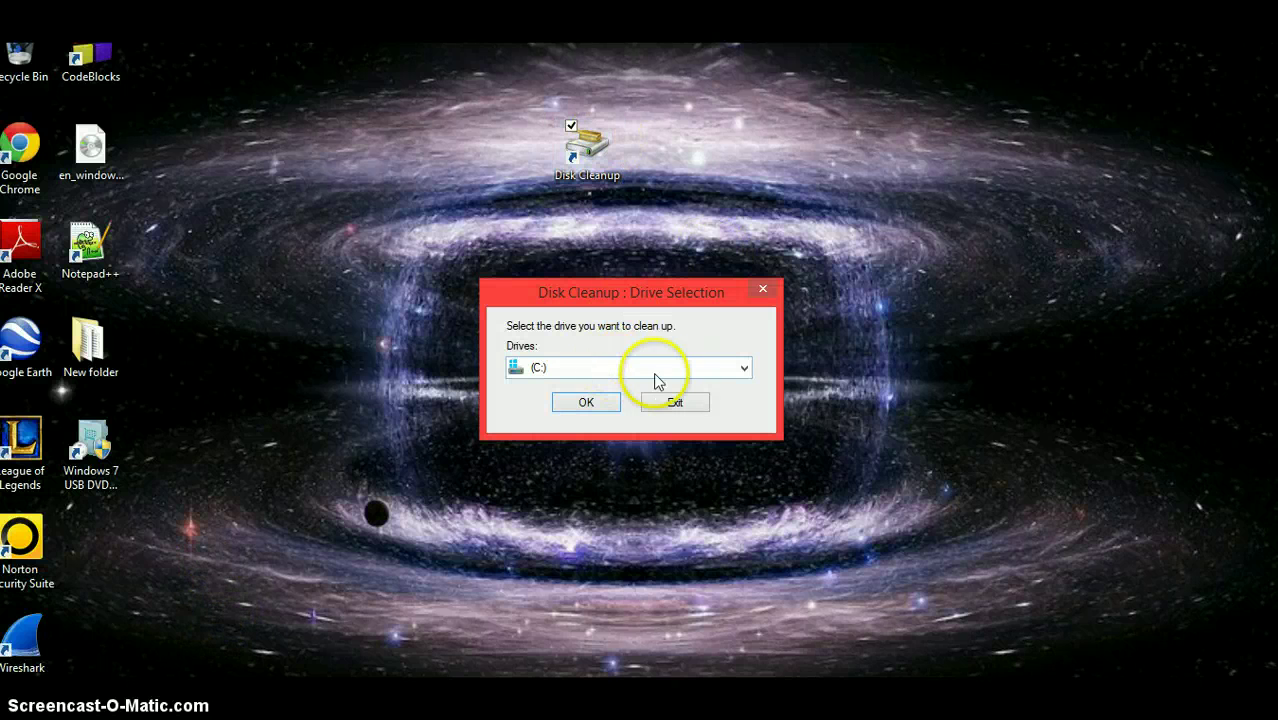
pyautogui.click(670, 400)
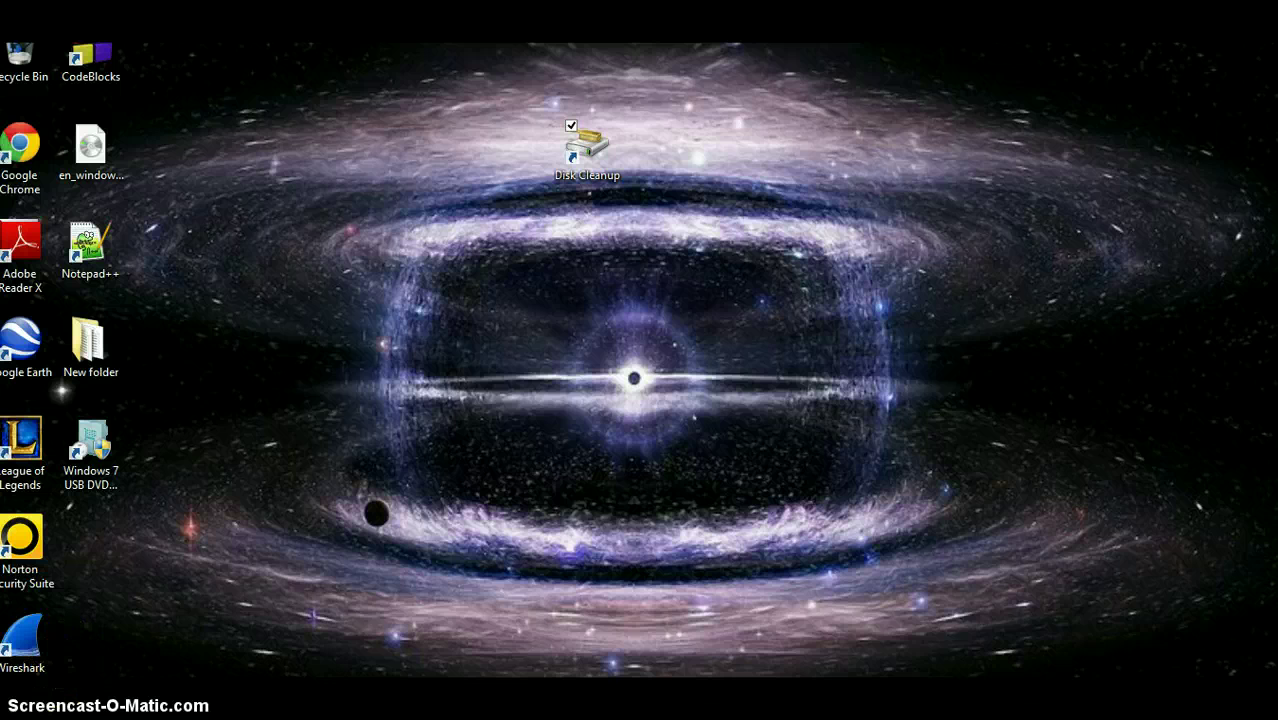
# Step: Open Administrative Tools from the Control Panel's System and Security category
pyautogui.click(344, 364)
pyautogui.click(380, 204)
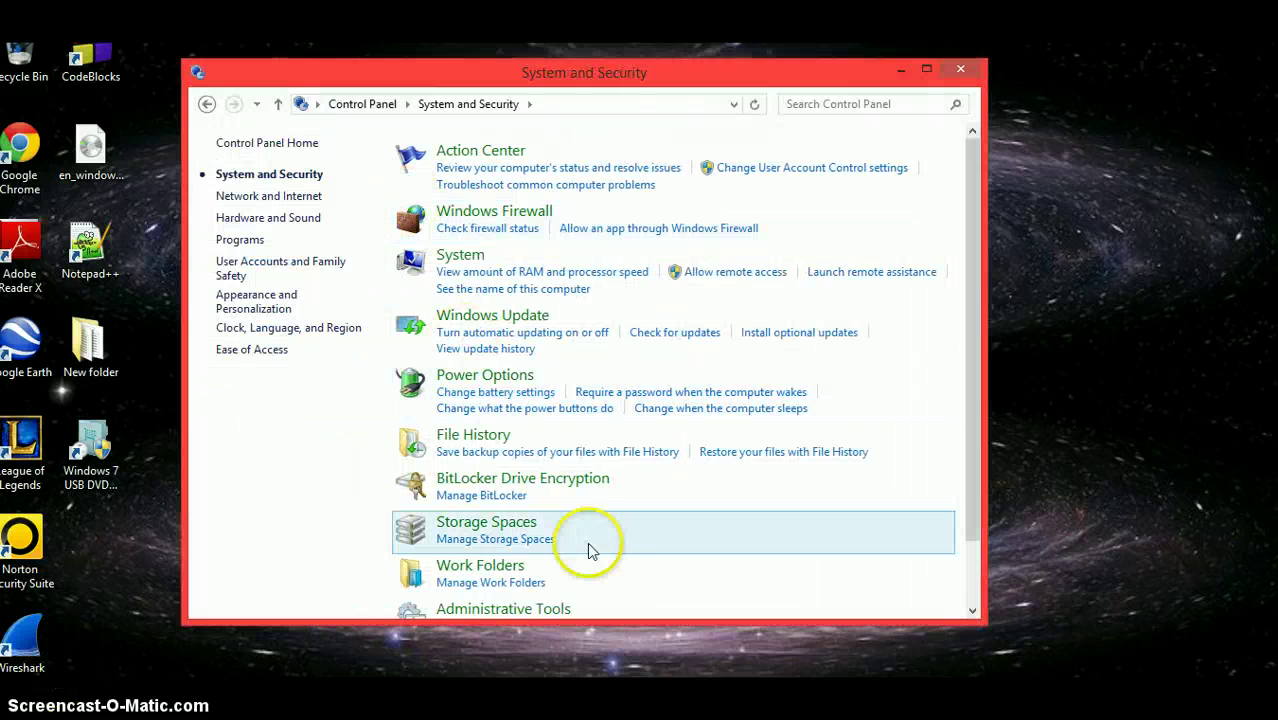
pyautogui.click(510, 612)
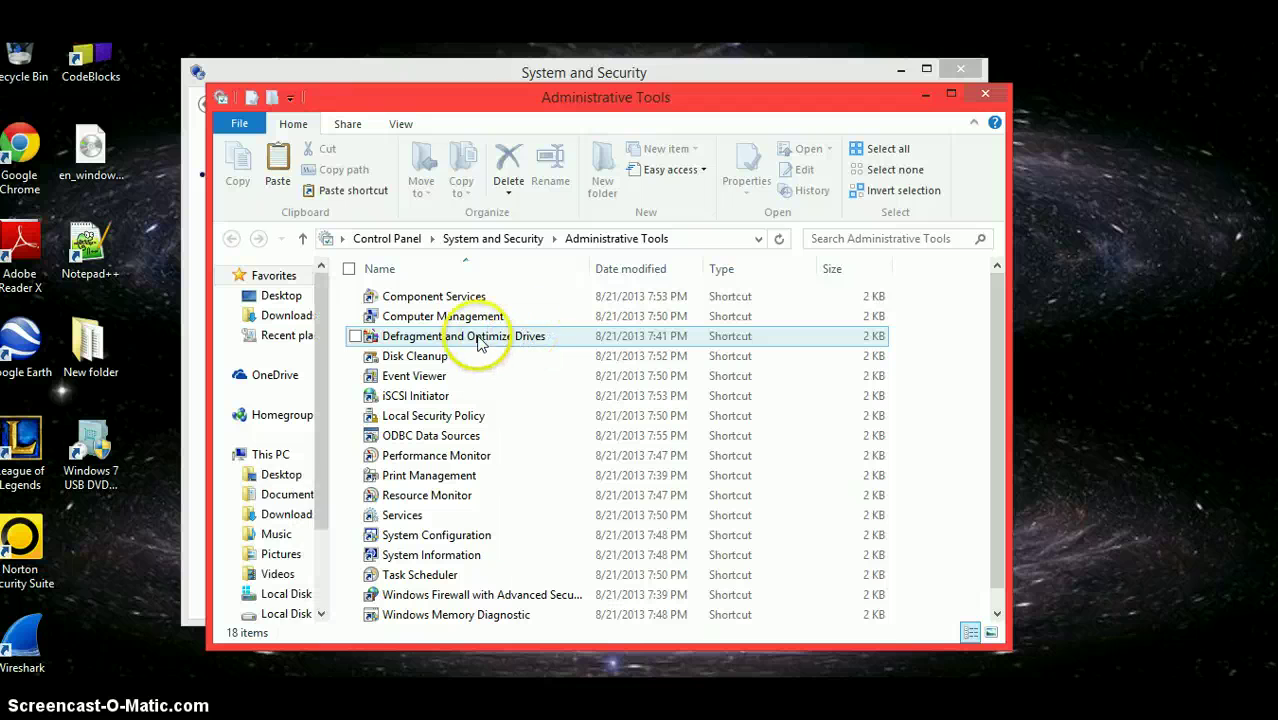
# Step: Copy the Disk Cleanup shortcut in Administrative Tools and close both Control Panel windows
pyautogui.click(415, 357)
pyautogui.rightClick(449, 362)
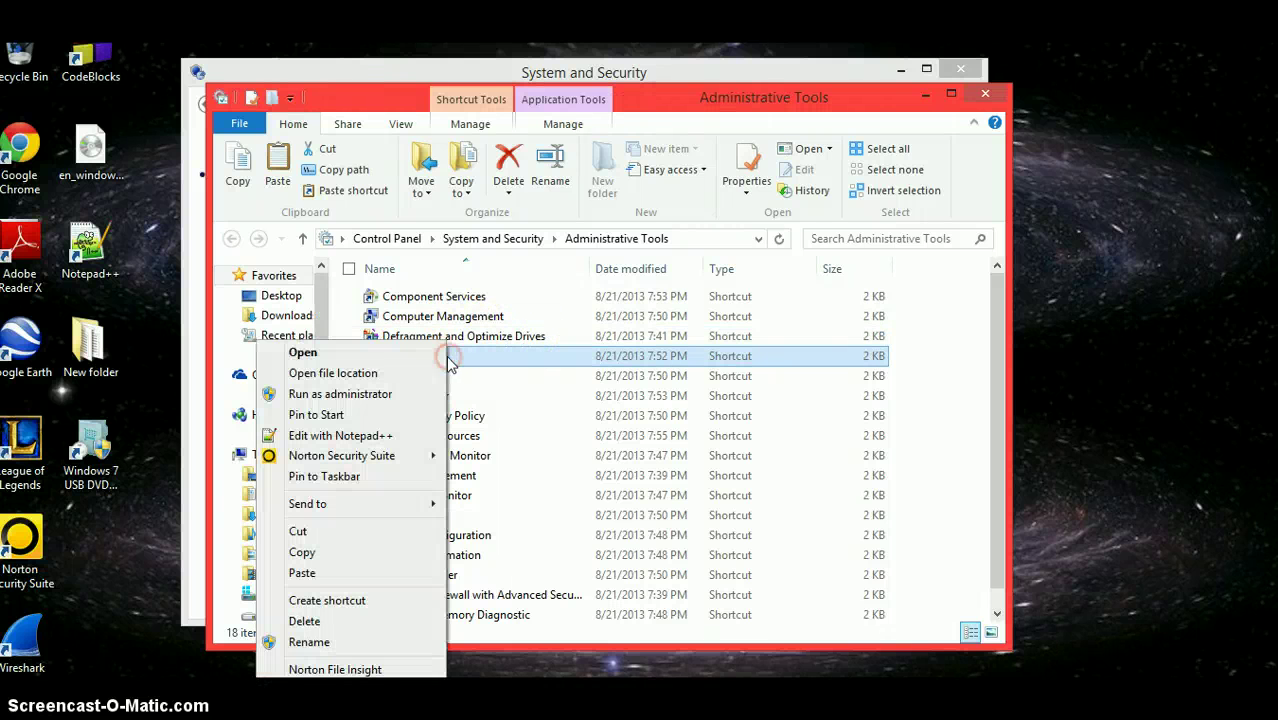
pyautogui.click(336, 555)
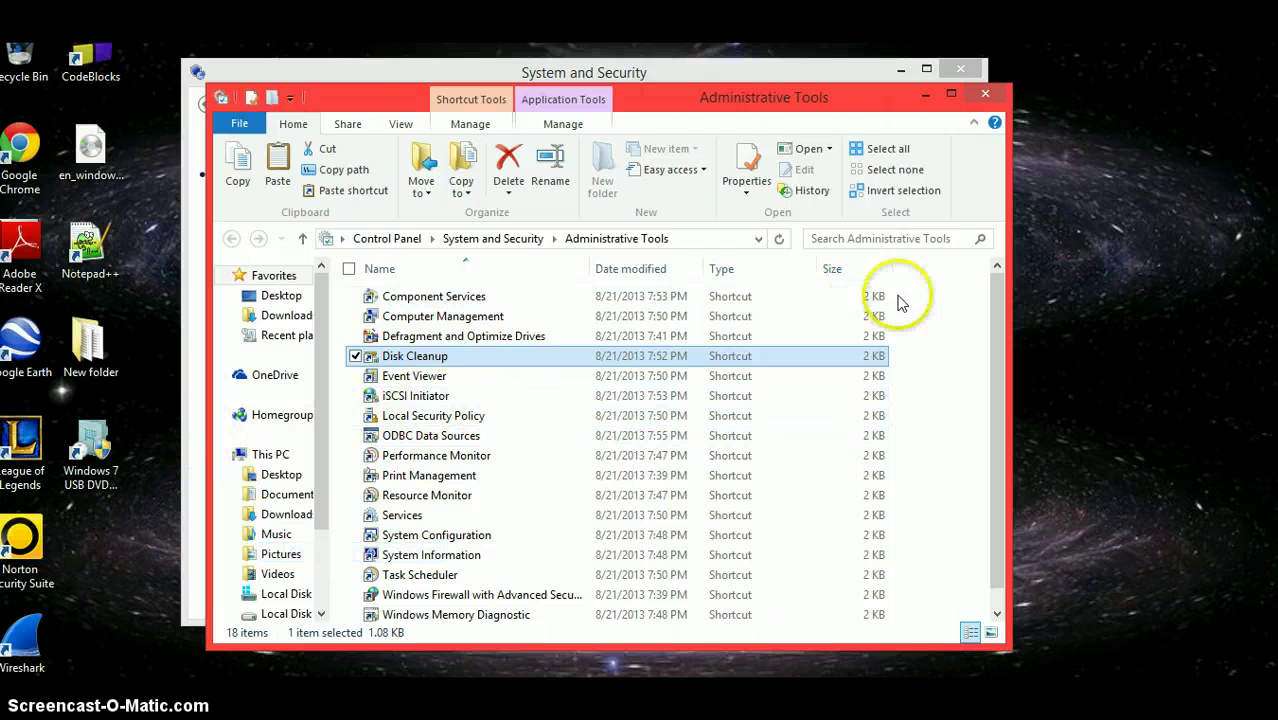
pyautogui.click(984, 97)
pyautogui.click(962, 69)
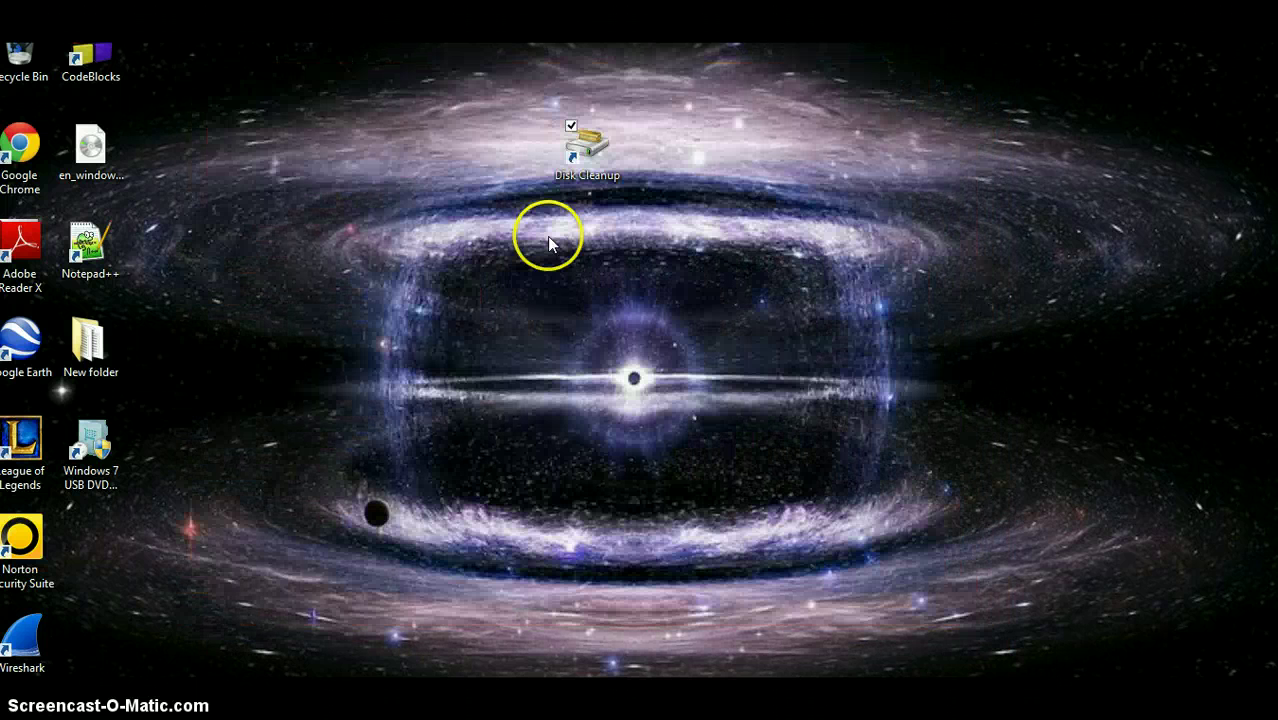
# Step: Open Disk Cleanup from its desktop shortcut, choose drive C: and start the scan
pyautogui.doubleClick(576, 172)
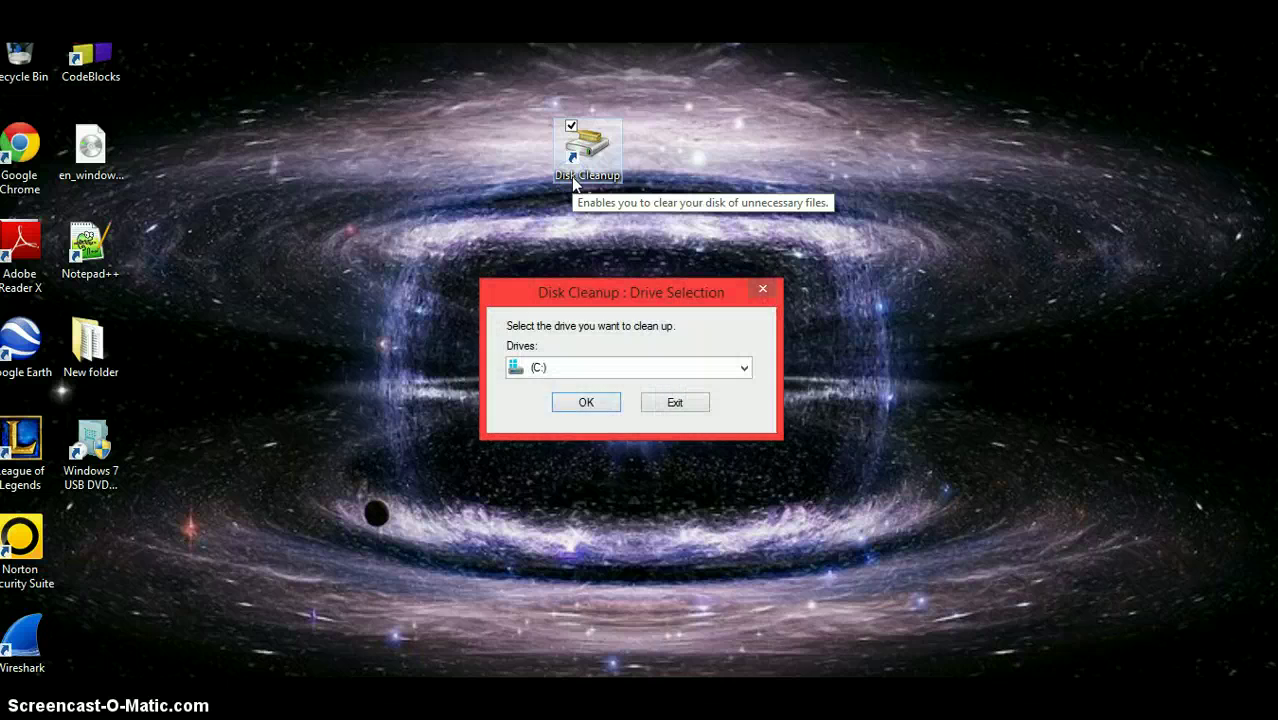
pyautogui.click(533, 369)
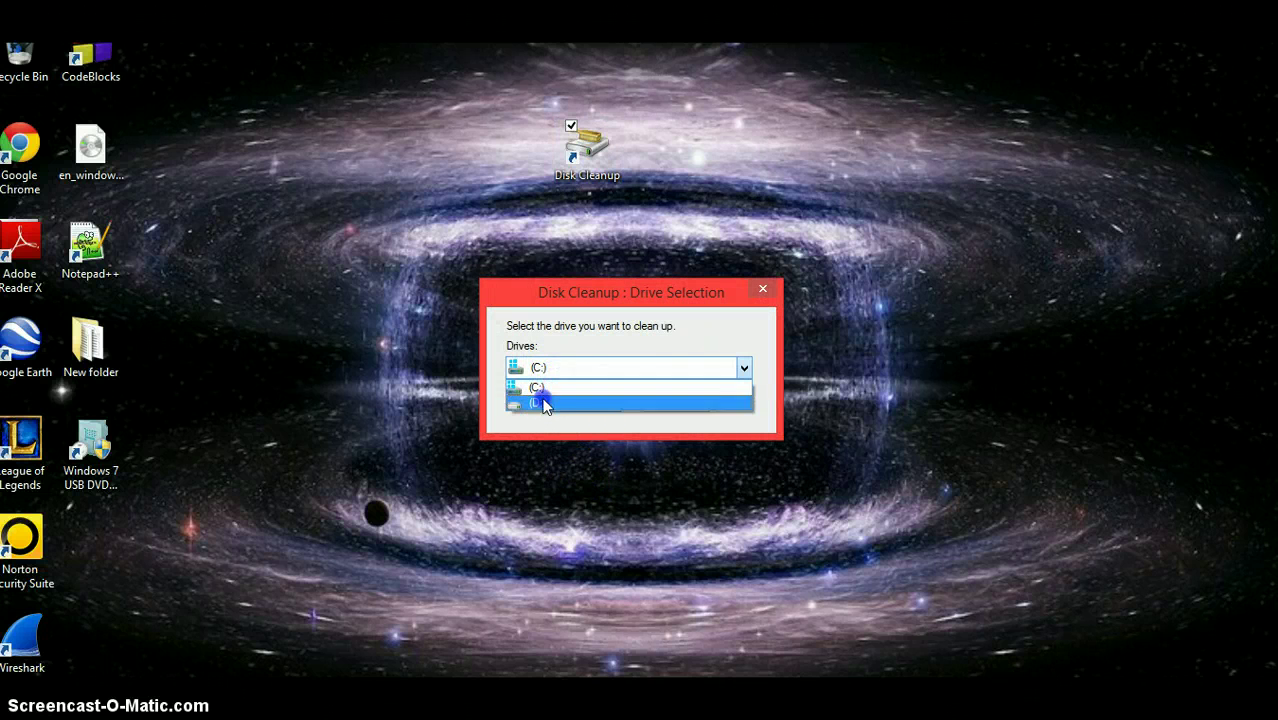
pyautogui.click(545, 405)
pyautogui.click(535, 370)
pyautogui.click(535, 375)
pyautogui.click(536, 370)
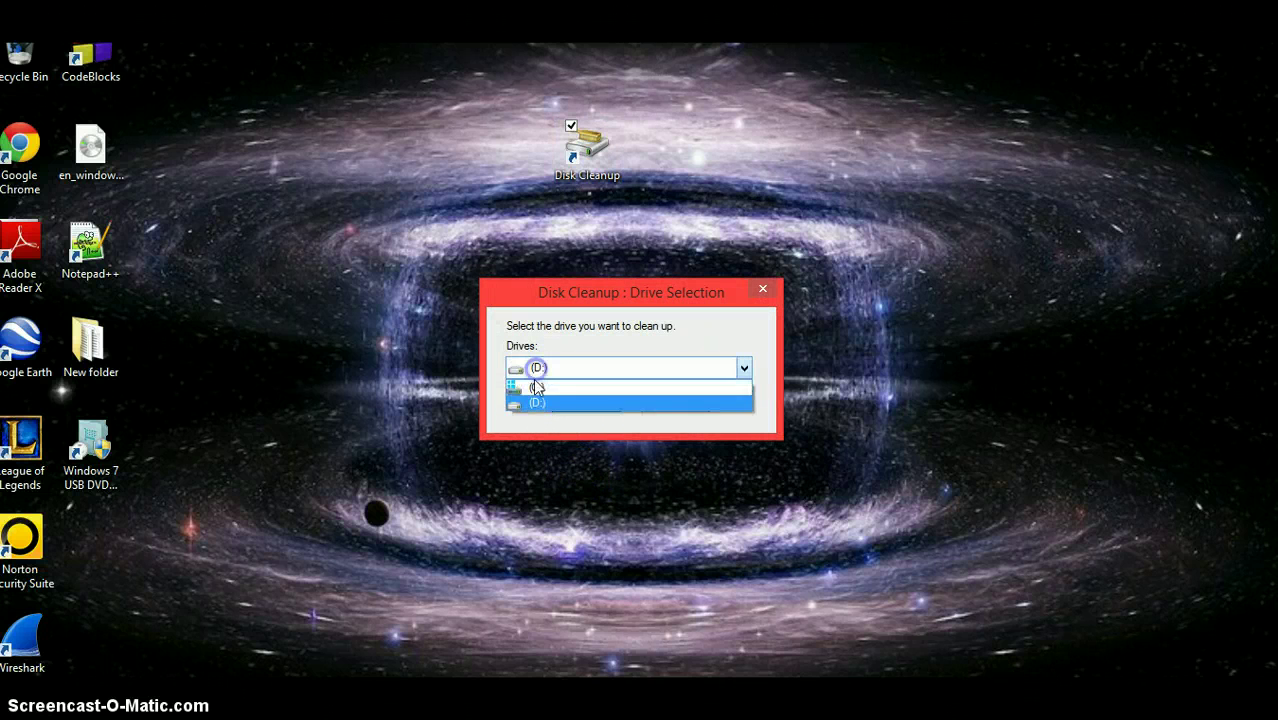
pyautogui.click(537, 387)
pyautogui.click(588, 400)
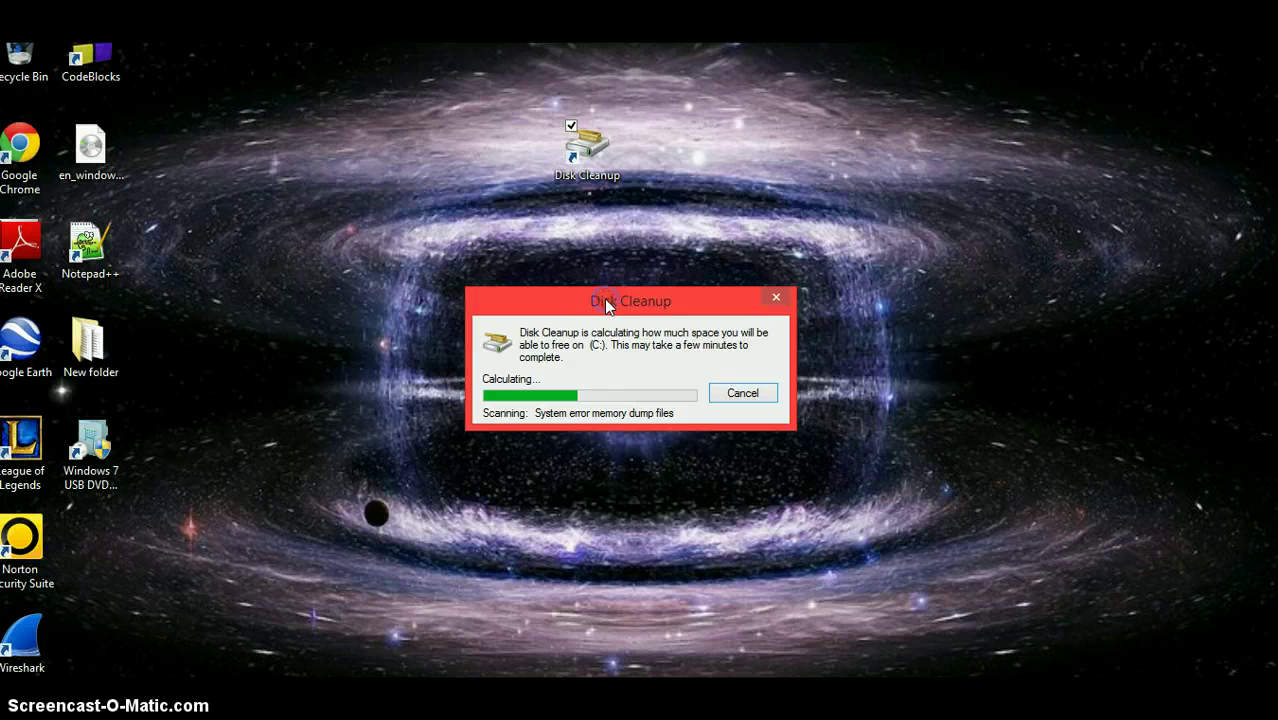
pyautogui.moveTo(604, 298)
pyautogui.mouseDown()
pyautogui.moveTo(573, 210)
pyautogui.moveTo(594, 185)
pyautogui.moveTo(593, 281)
pyautogui.mouseUp()
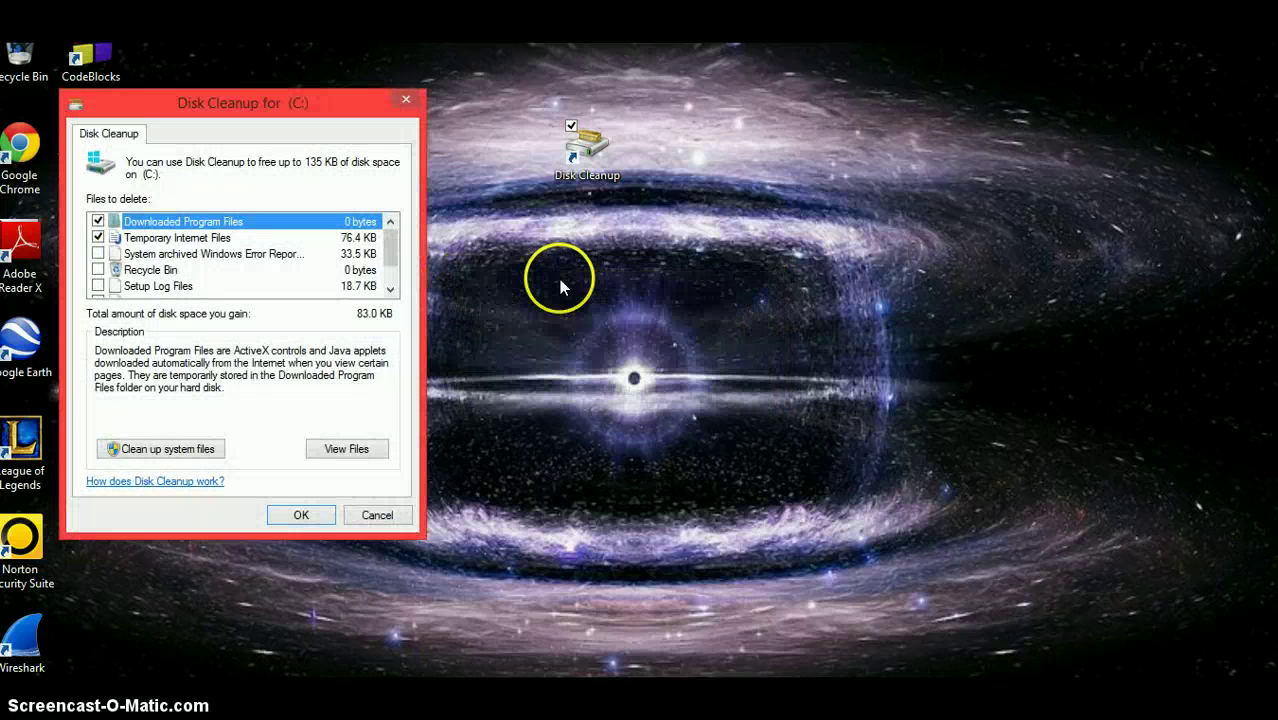
# Step: Examine the files to delete, reading the descriptions for Setup Log Files, Recycle Bin, archived error reports and Temporary Internet Files
pyautogui.click(391, 272)
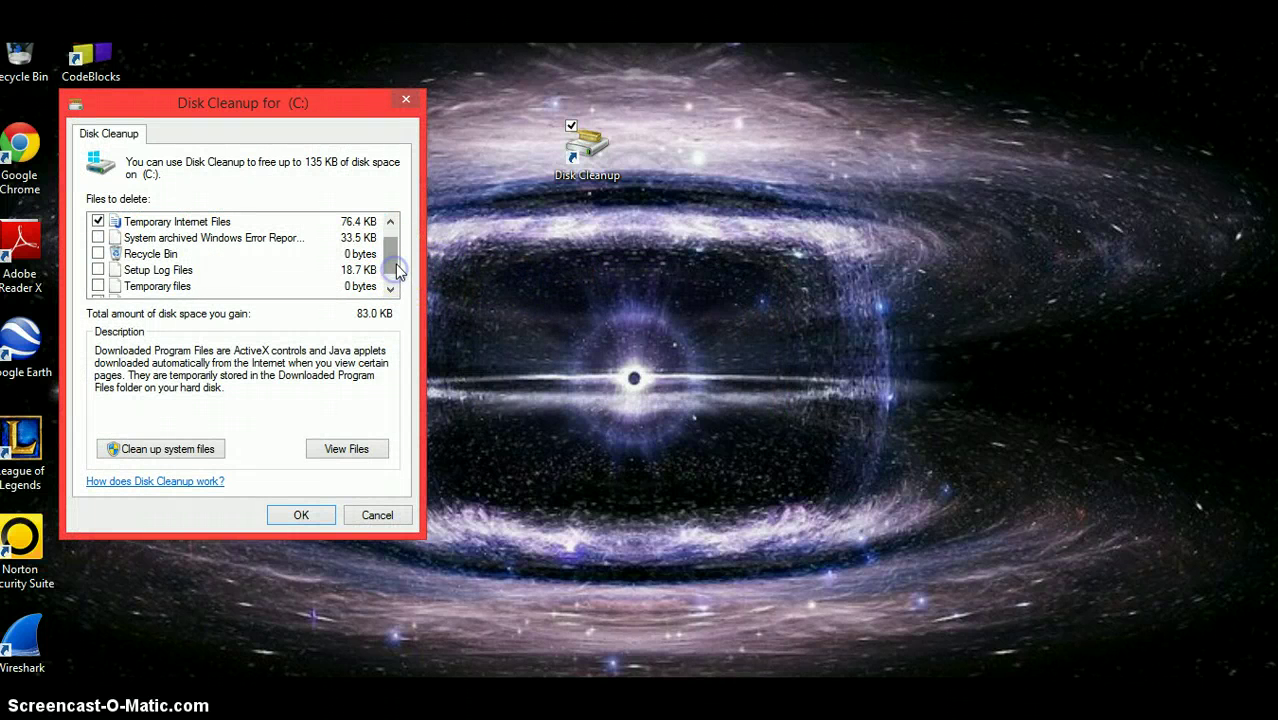
pyautogui.click(389, 234)
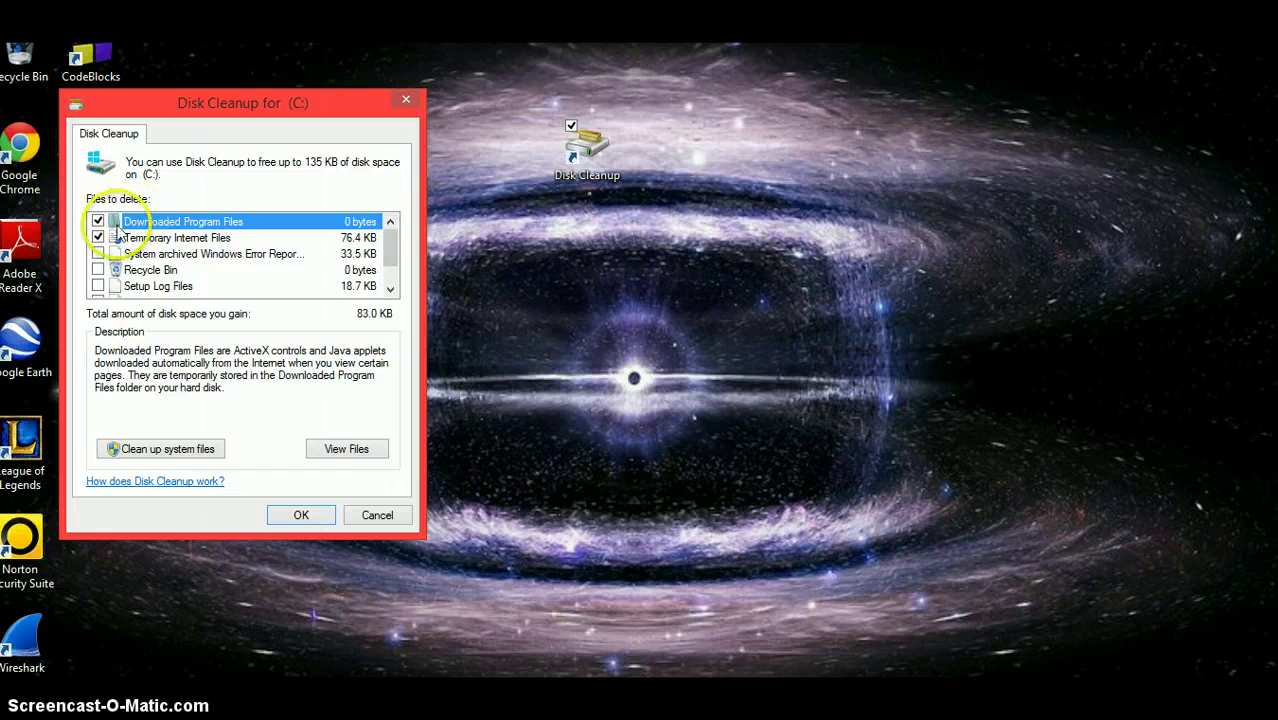
pyautogui.click(150, 286)
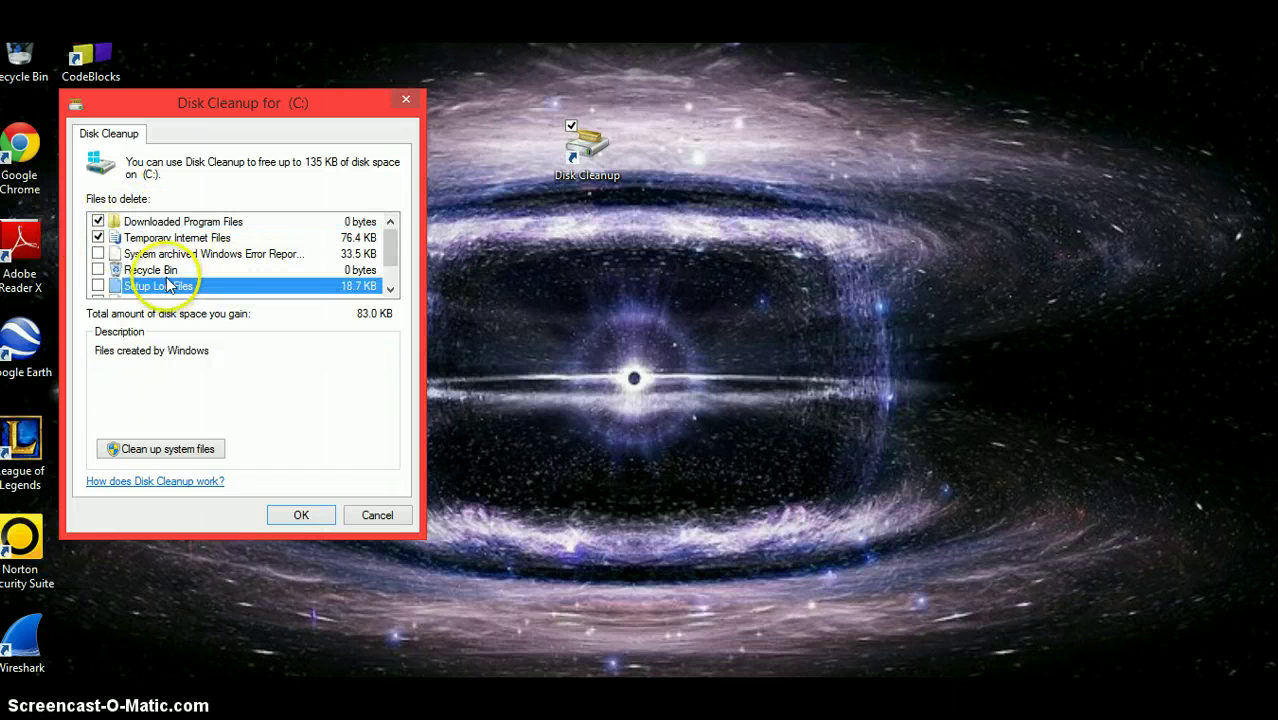
pyautogui.click(160, 270)
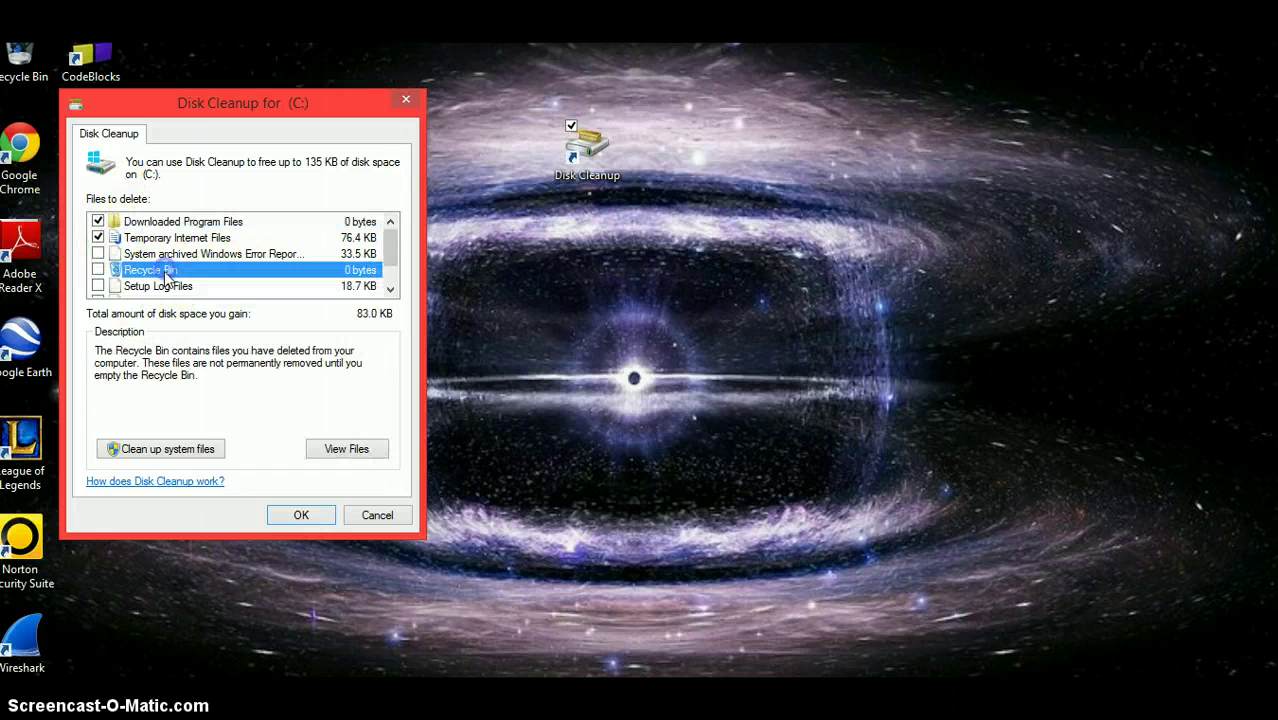
pyautogui.click(366, 254)
pyautogui.click(360, 240)
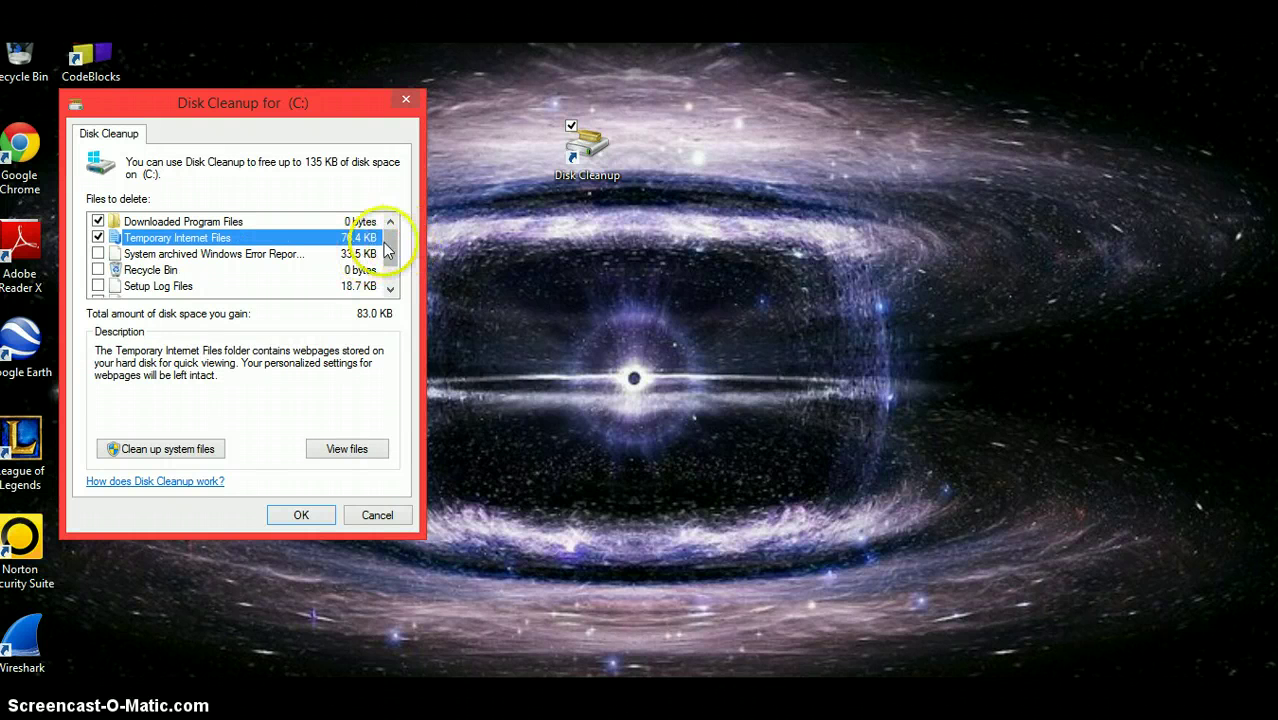
pyautogui.click(390, 262)
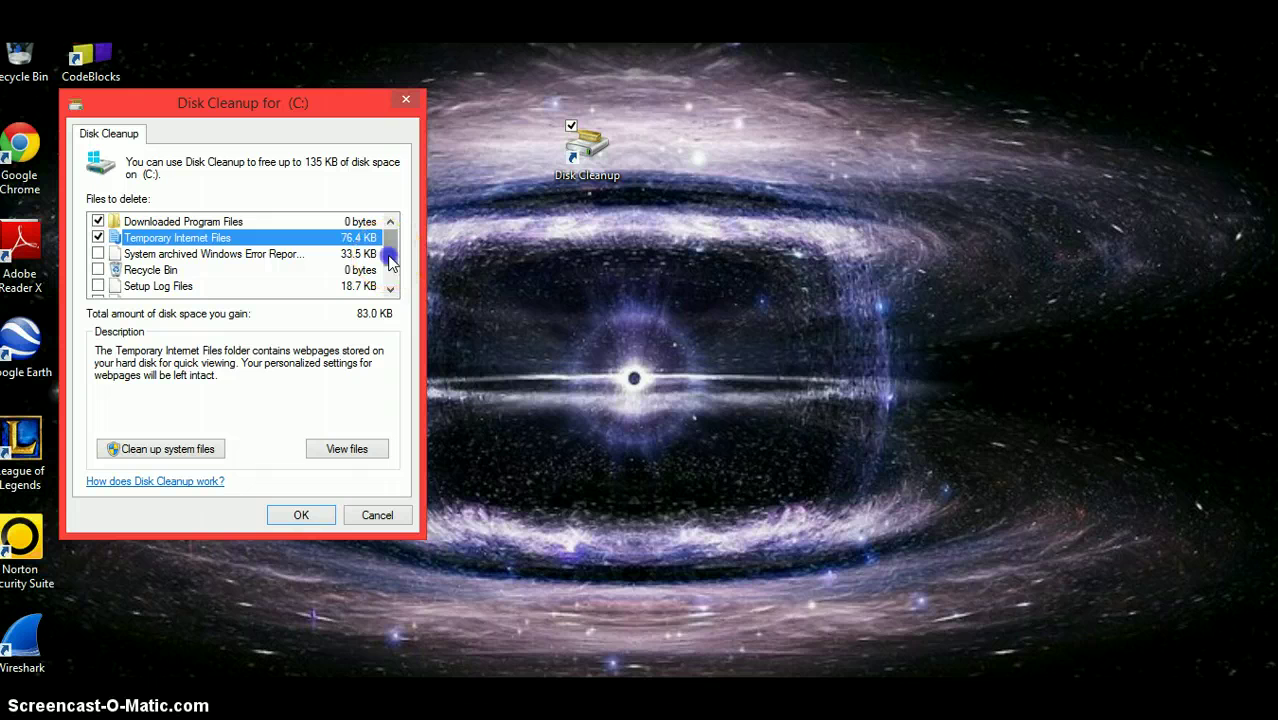
pyautogui.click(300, 287)
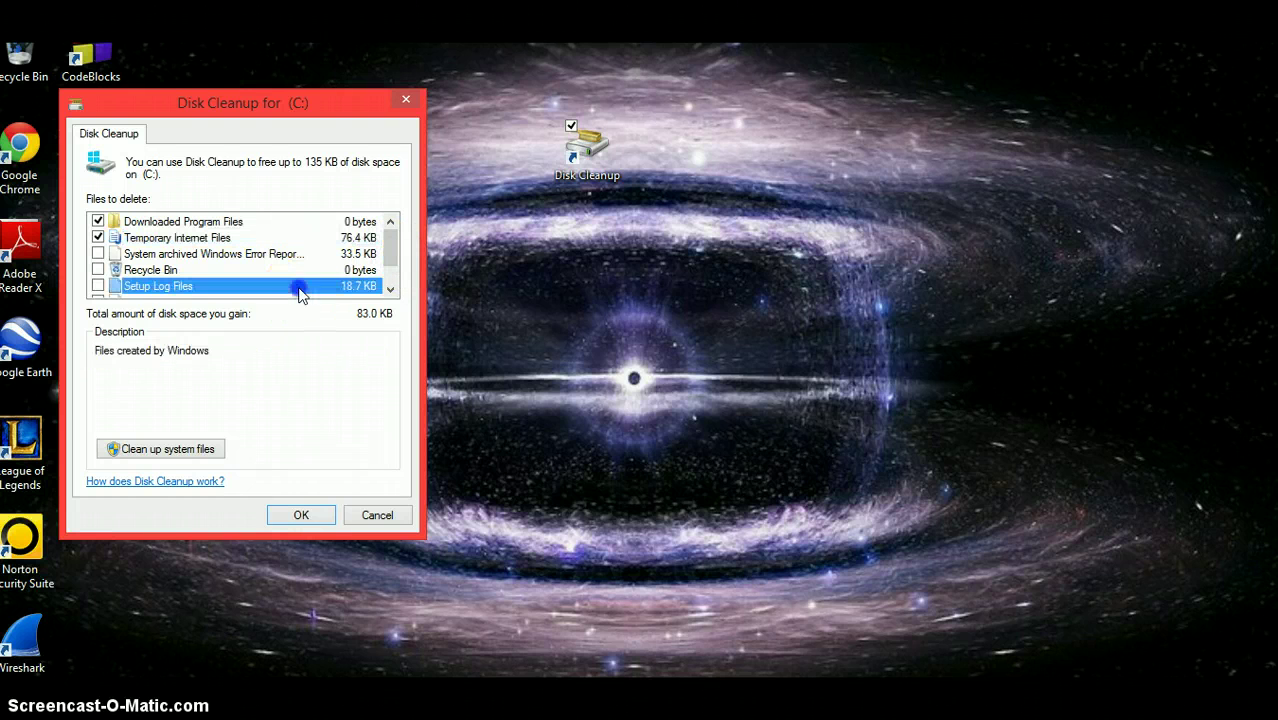
pyautogui.moveTo(391, 245)
pyautogui.mouseDown()
pyautogui.moveTo(390, 283)
pyautogui.moveTo(388, 245)
pyautogui.mouseUp()
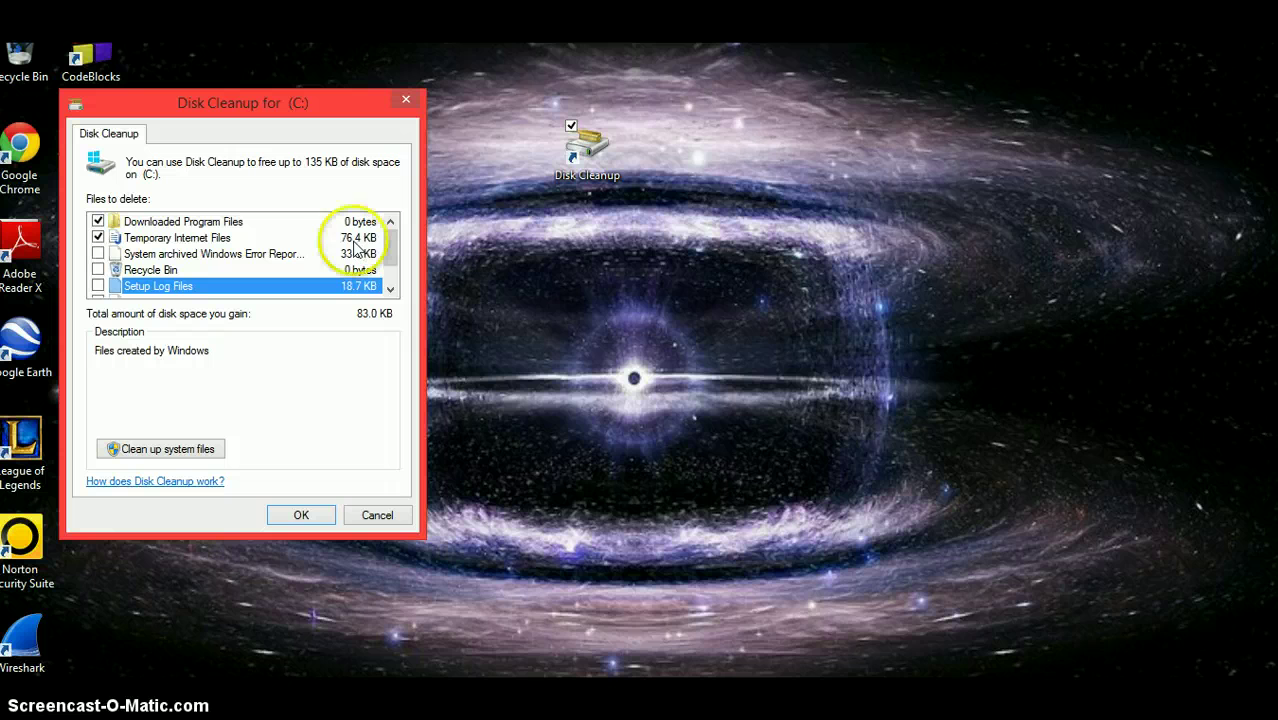
# Step: Include the system archived Windows error reports, Recycle Bin, Setup Log Files and Temporary files in the cleanup
pyautogui.click(98, 254)
pyautogui.click(97, 270)
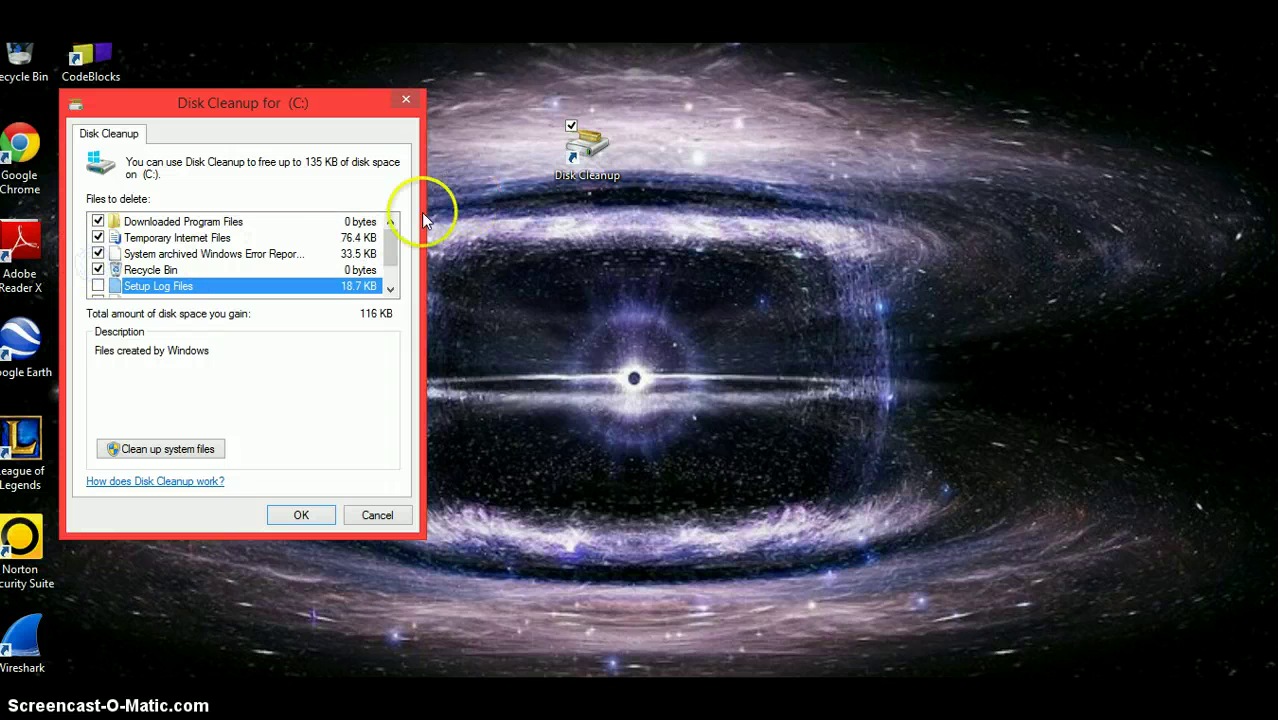
pyautogui.moveTo(389, 238); pyautogui.dragTo(388, 288)
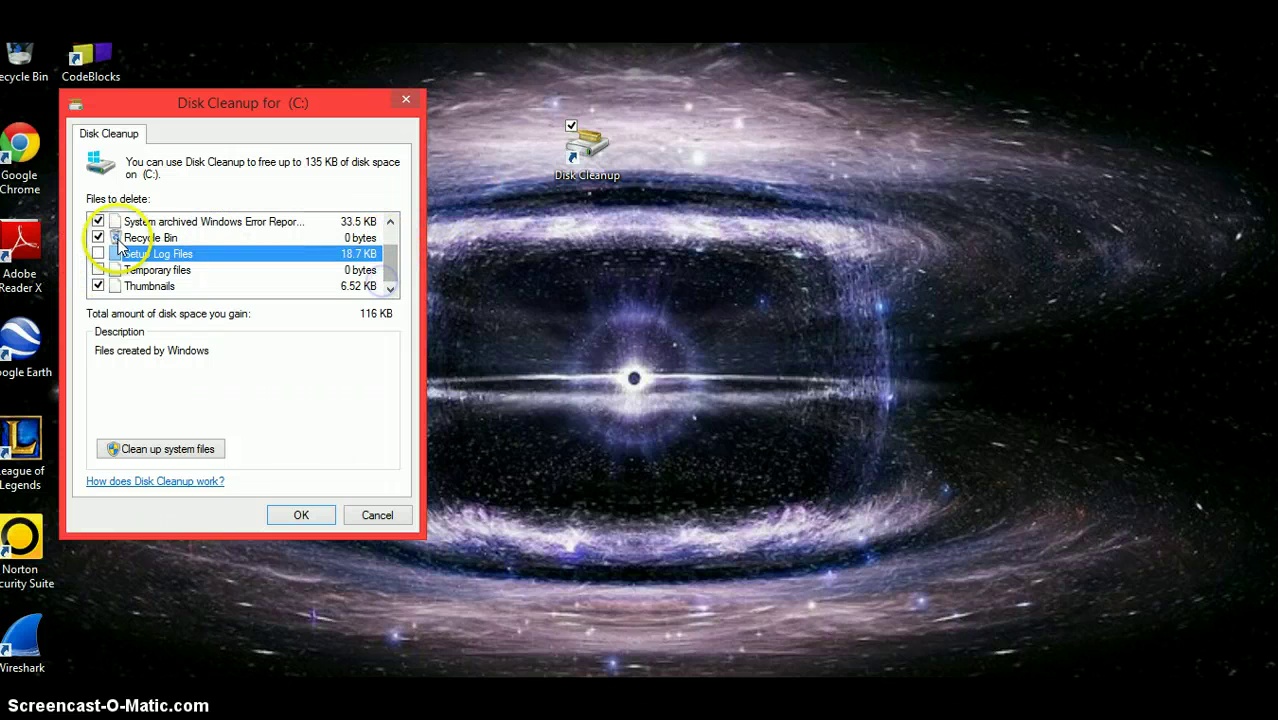
pyautogui.click(98, 254)
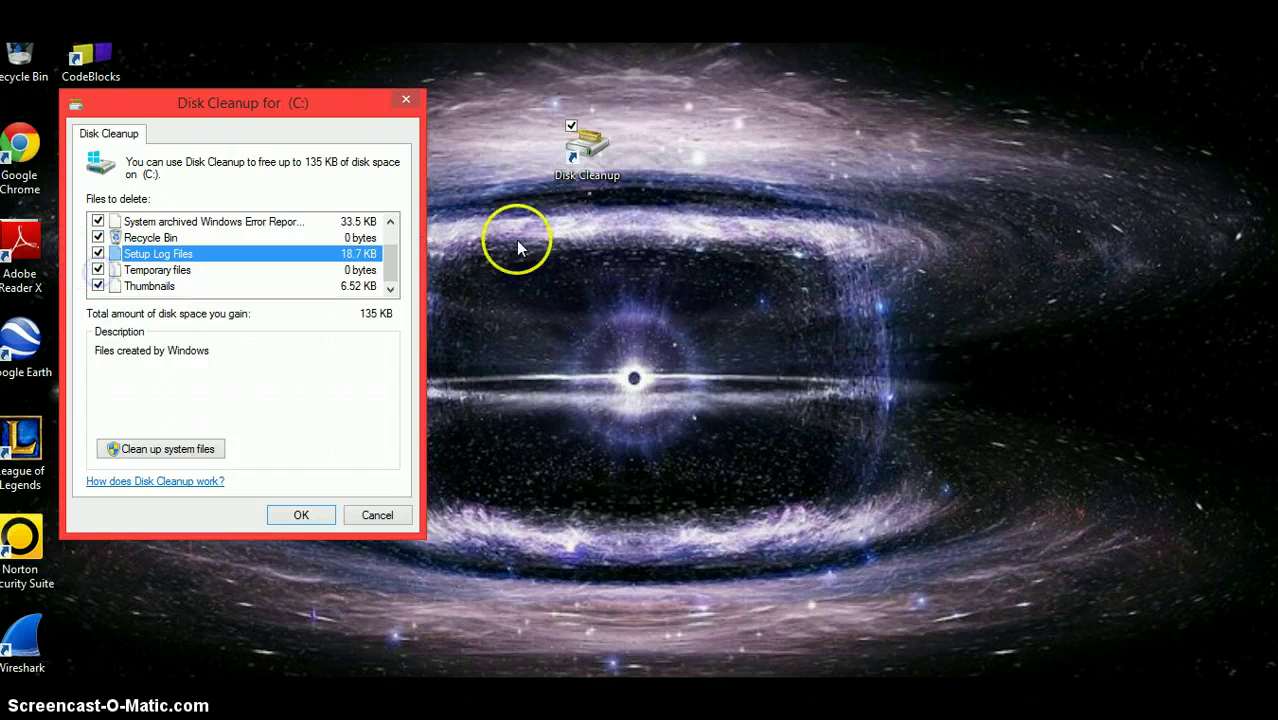
# Step: Exclude Downloaded Program Files and Temporary Internet Files from the cleanup and include each of them again
pyautogui.click(392, 238)
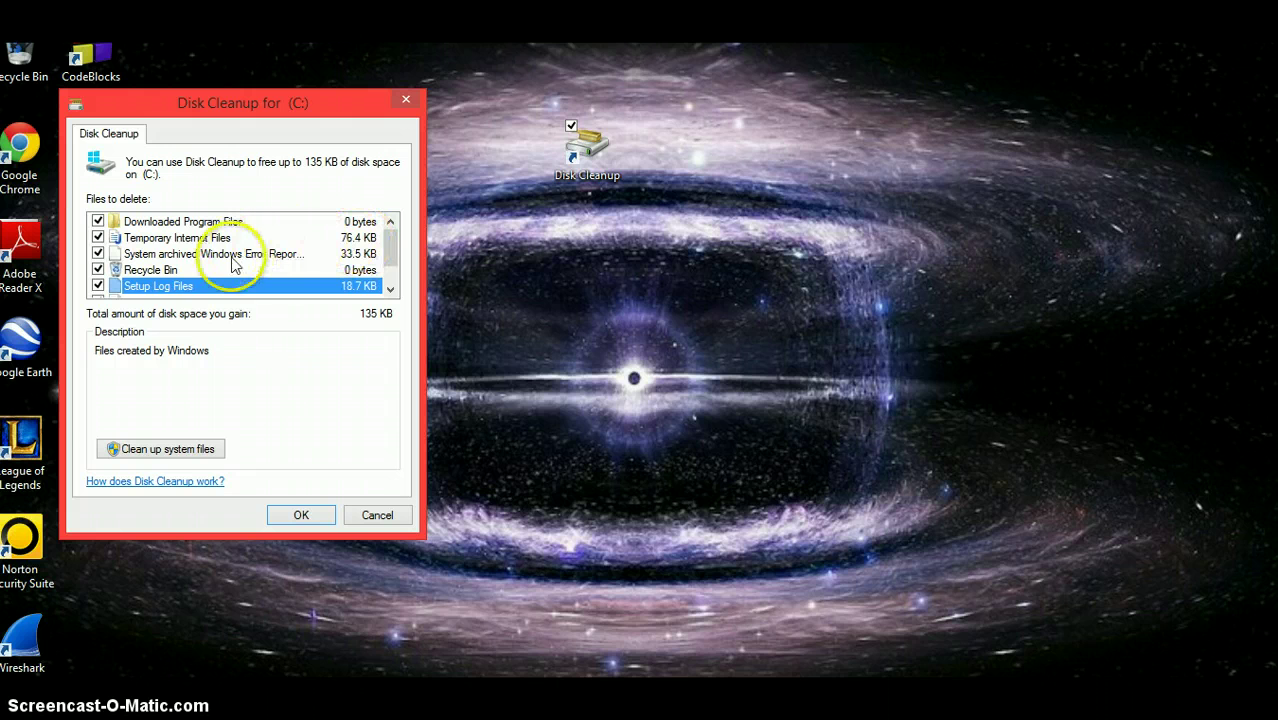
pyautogui.click(98, 223)
pyautogui.click(98, 221)
pyautogui.click(98, 237)
pyautogui.click(98, 237)
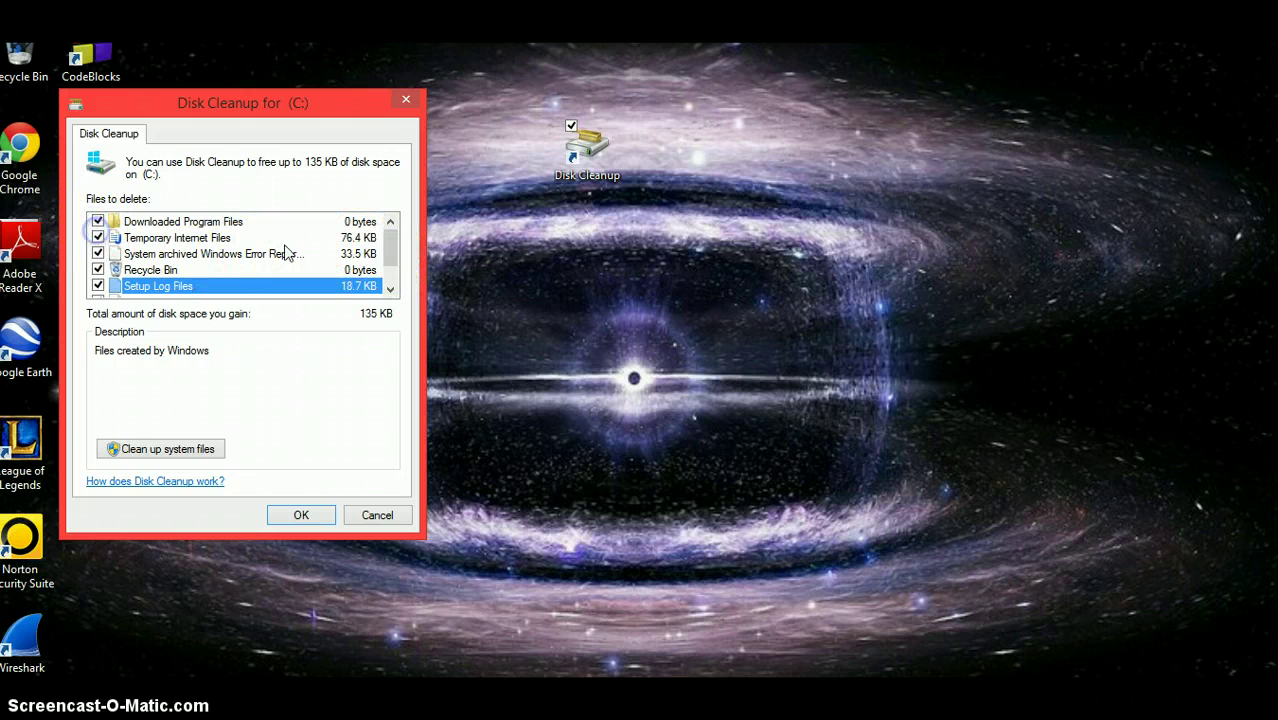
# Step: Run the cleanup of drive C: and confirm permanently deleting the selected files
pyautogui.moveTo(389, 252); pyautogui.dragTo(390, 272)
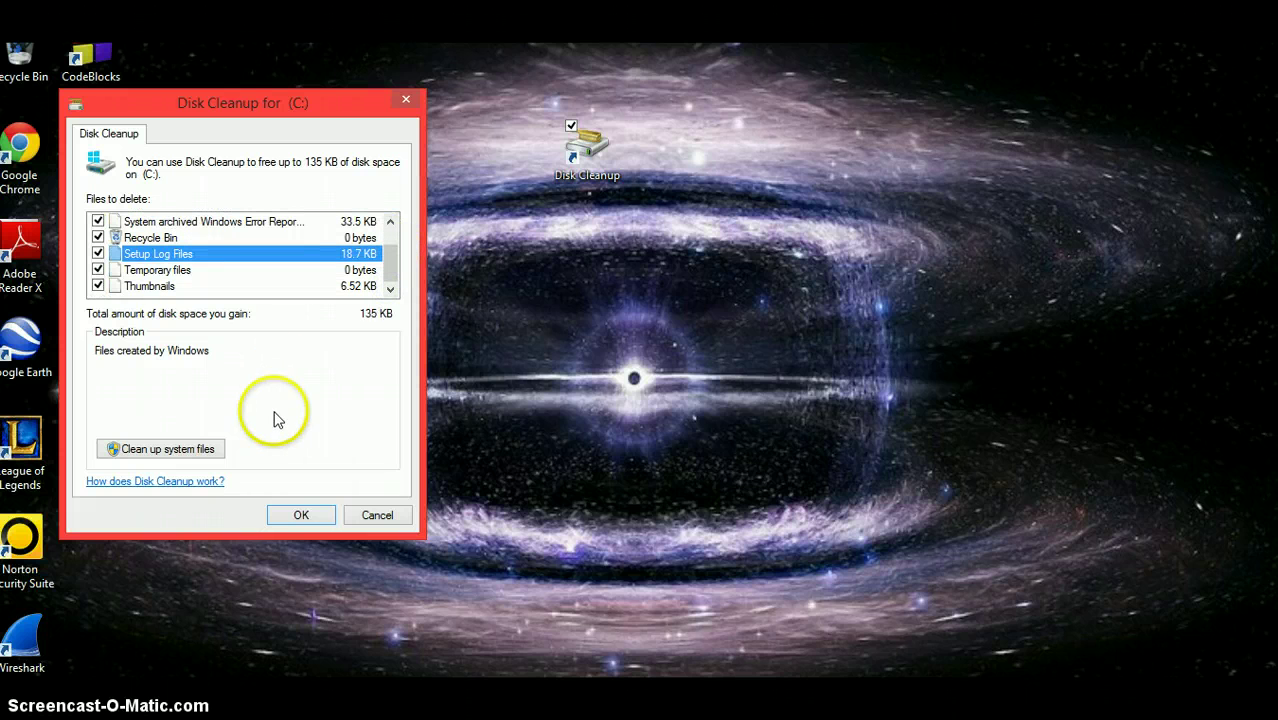
pyautogui.click(300, 510)
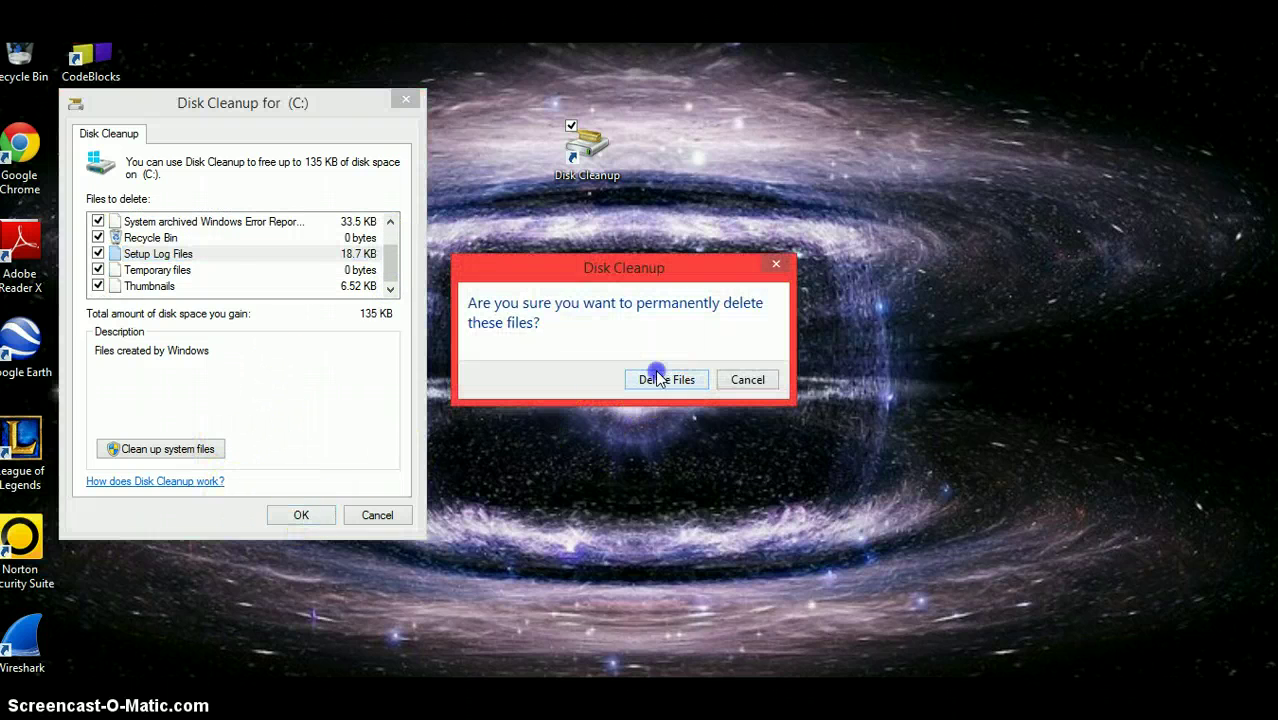
pyautogui.click(656, 378)
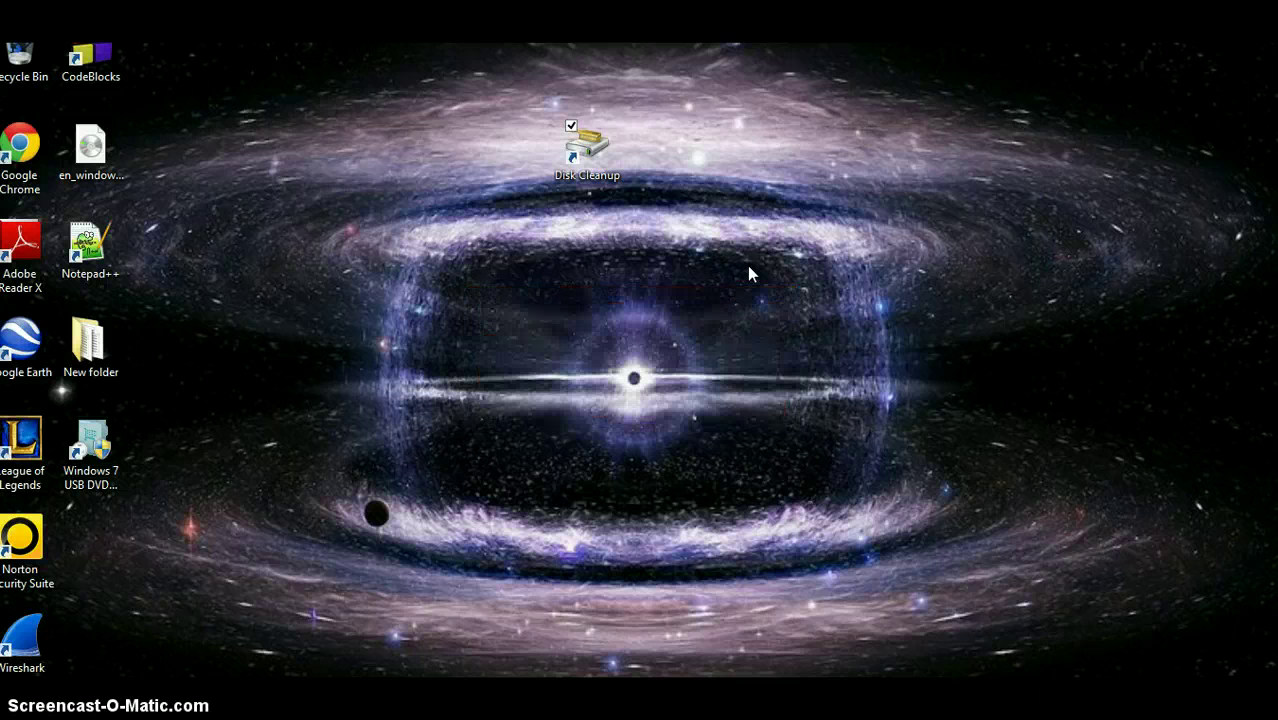
pyautogui.click(610, 271)
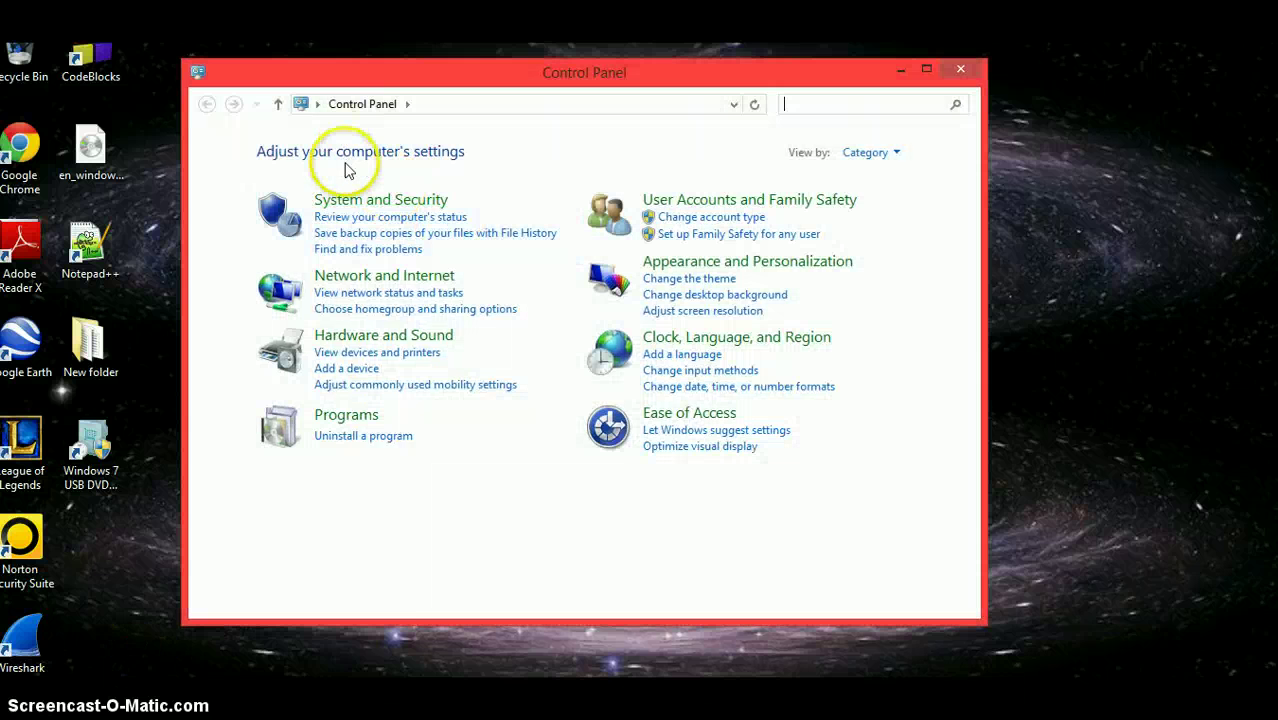
# Step: Open Defragment and Optimize Drives from System and Security's Administrative Tools and start optimizing drive C:
pyautogui.click(362, 199)
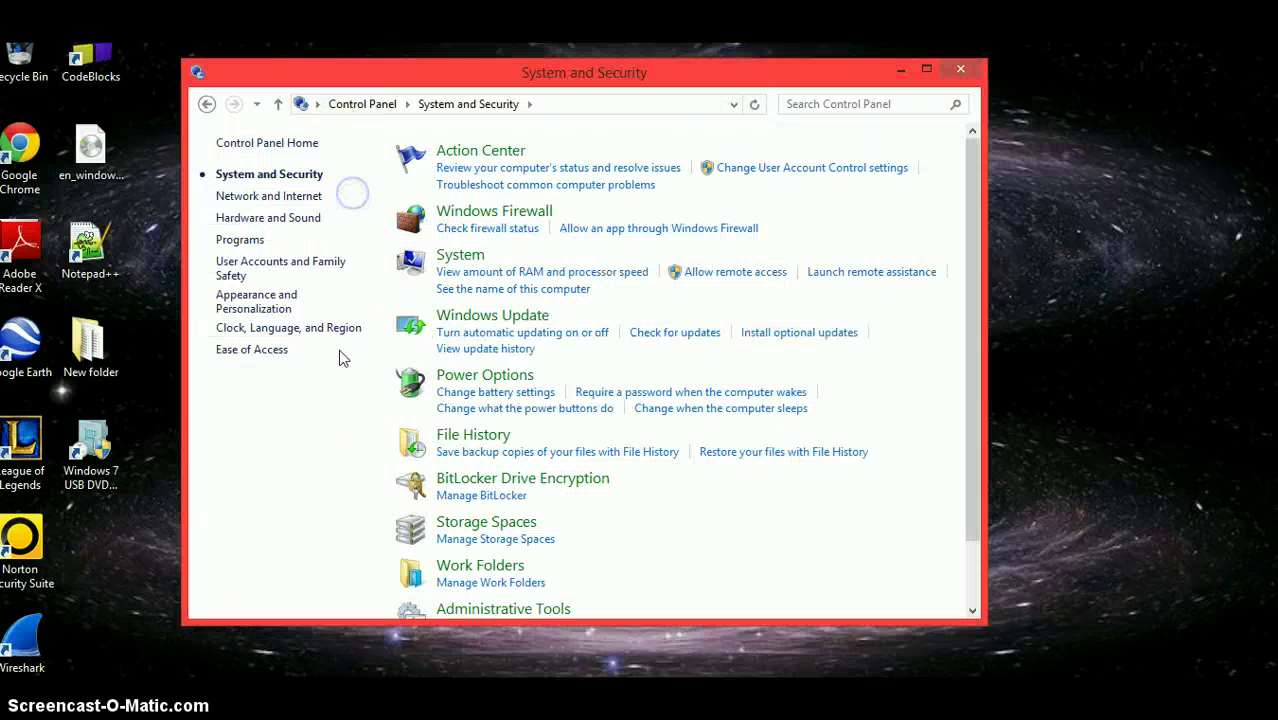
pyautogui.click(468, 606)
pyautogui.doubleClick(462, 337)
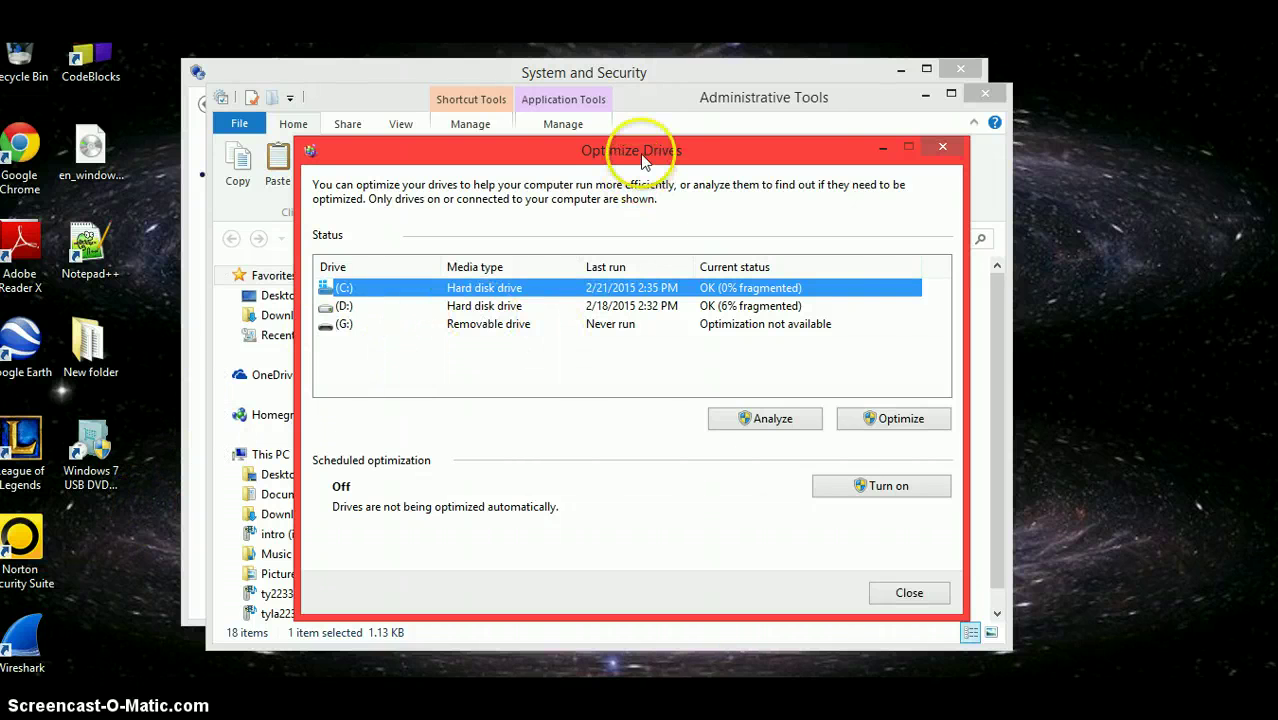
pyautogui.click(866, 424)
pyautogui.click(730, 428)
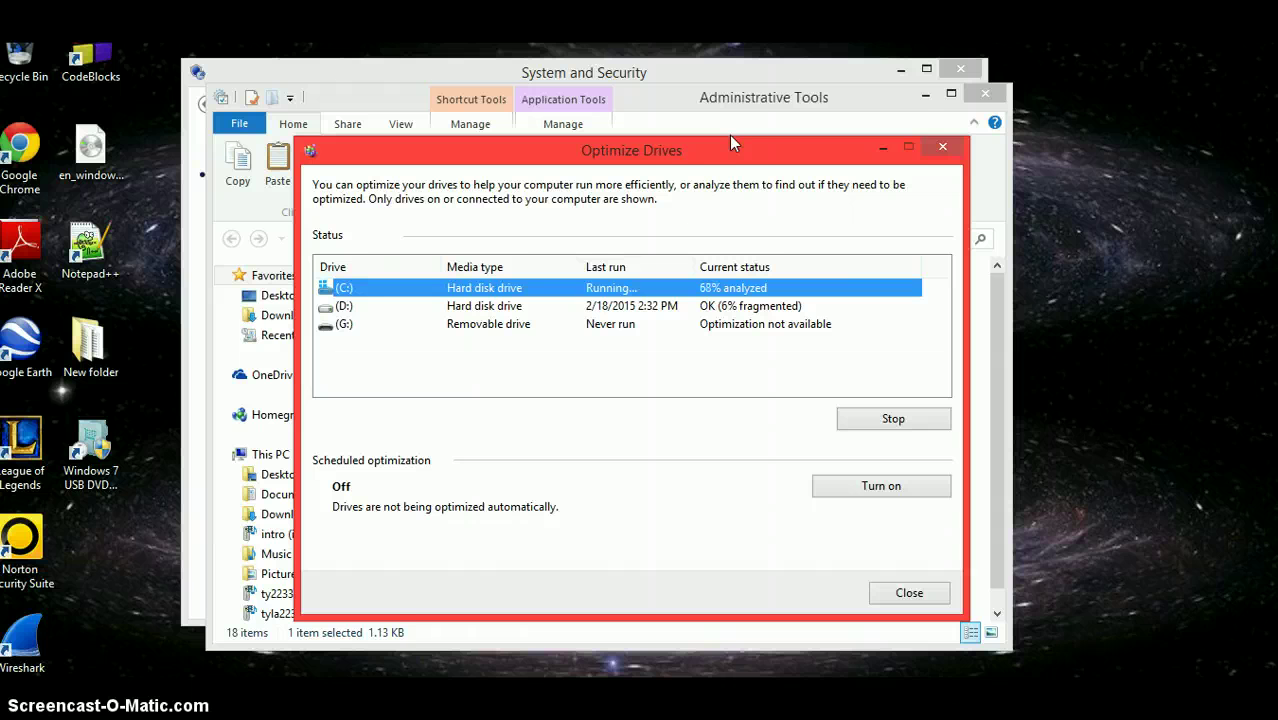
# Step: Move and minimize the Optimize Drives window while it runs, and close Administrative Tools
pyautogui.moveTo(729, 135); pyautogui.dragTo(669, 131)
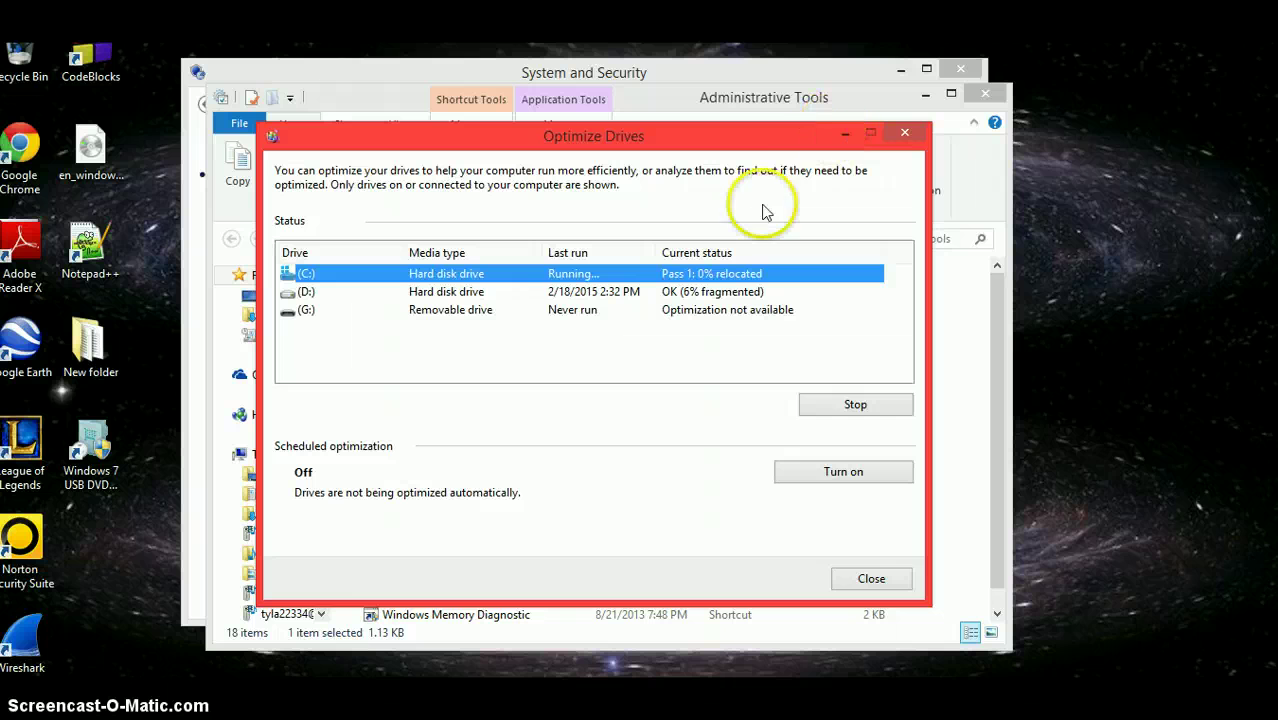
pyautogui.click(843, 136)
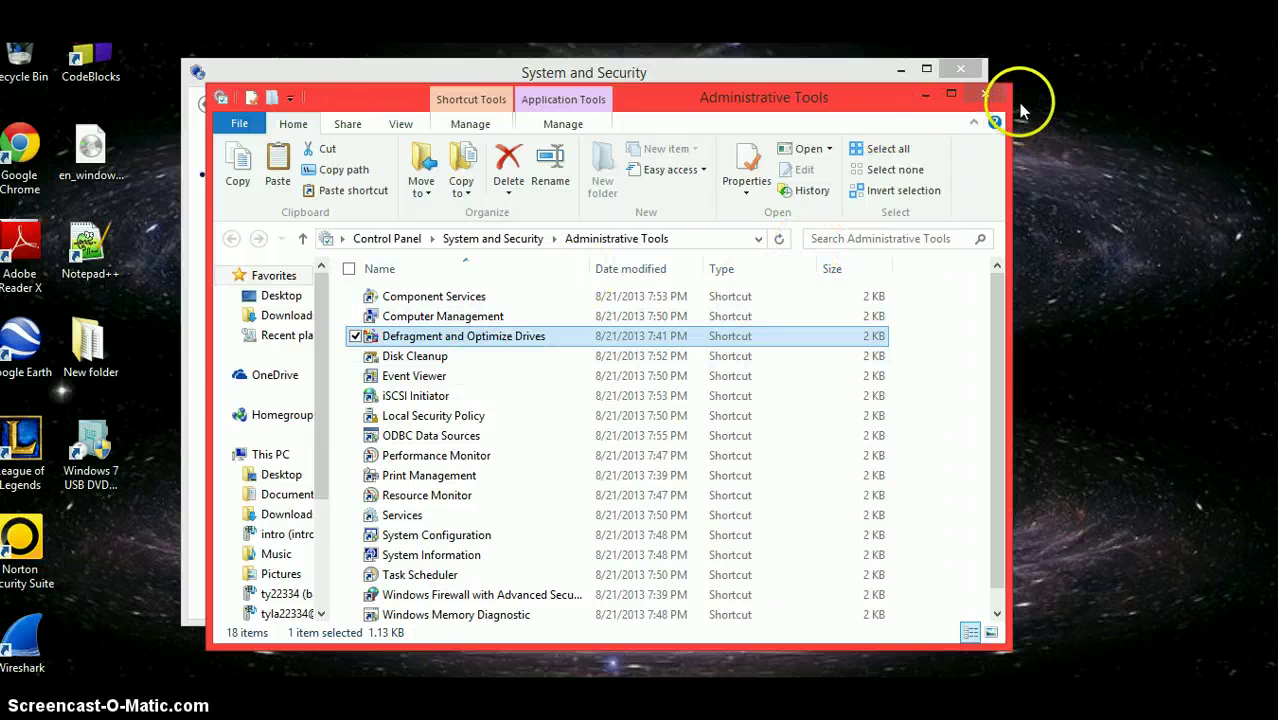
pyautogui.click(978, 95)
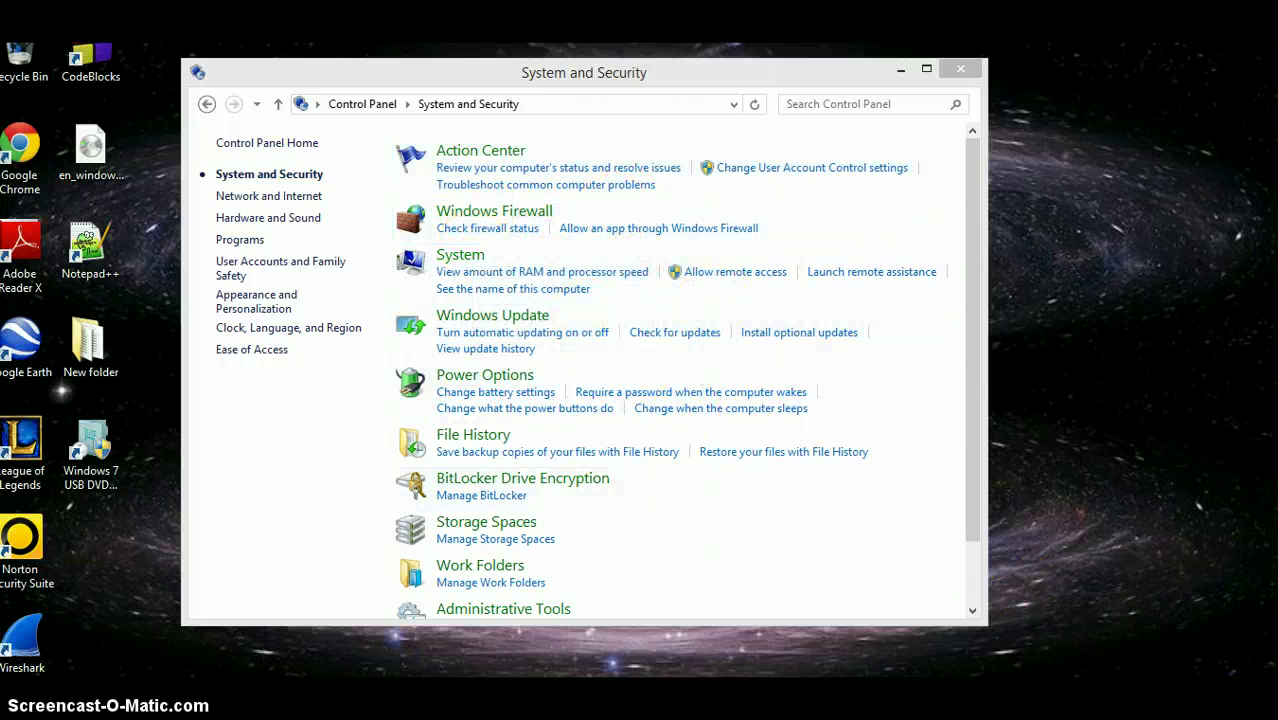
# Step: Switch to Norton Security Suite from the hidden notification icons and expand its Tuneup tasks
pyautogui.click(1230, 715)
pyautogui.click(1097, 715)
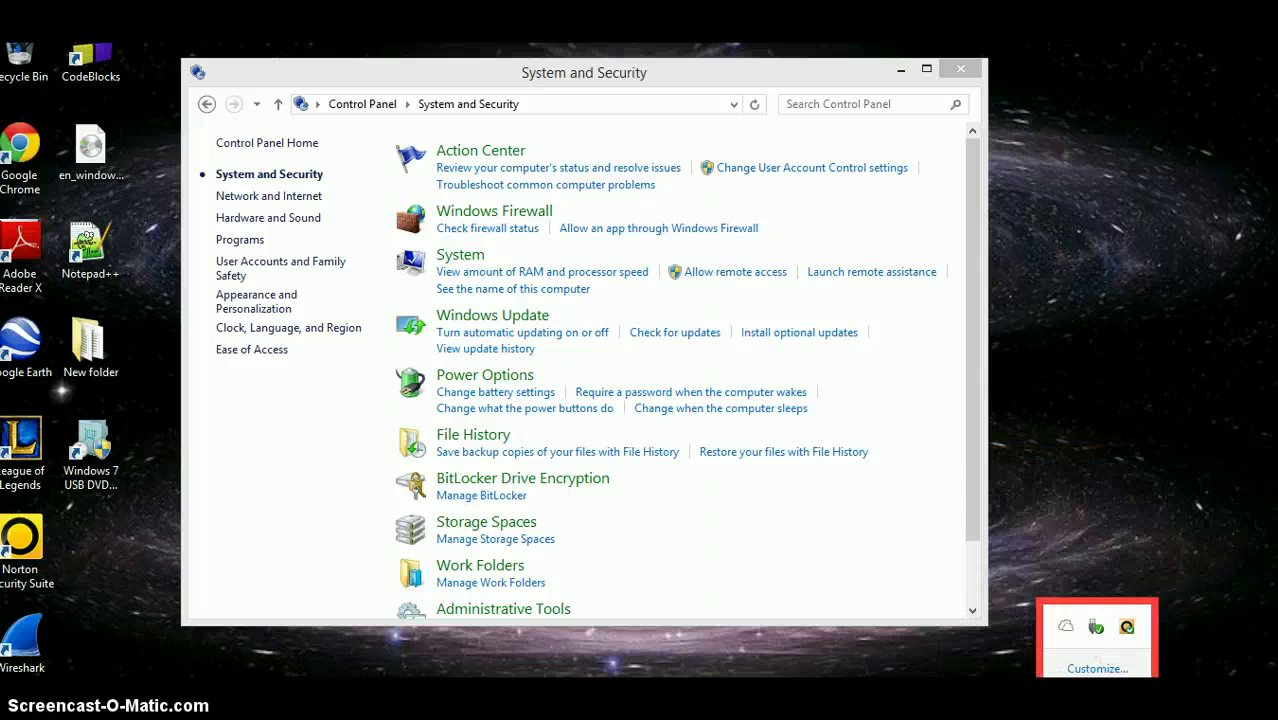
pyautogui.doubleClick(1127, 628)
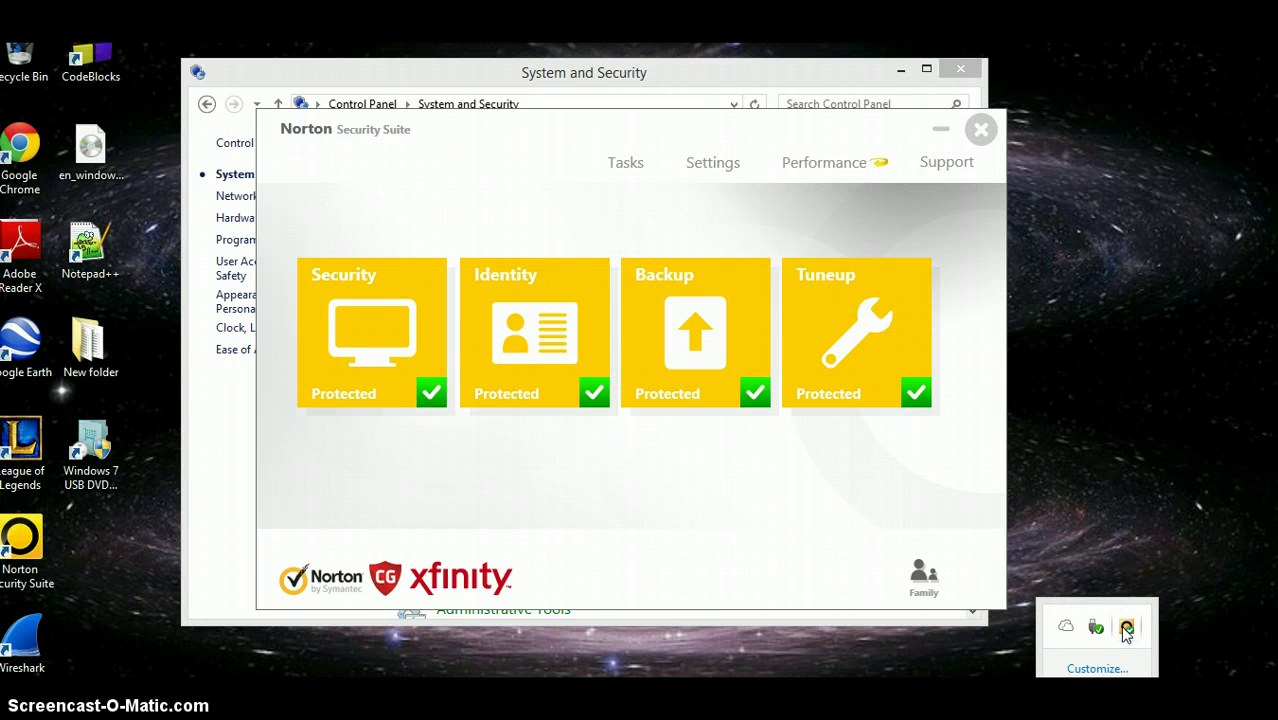
pyautogui.click(1029, 592)
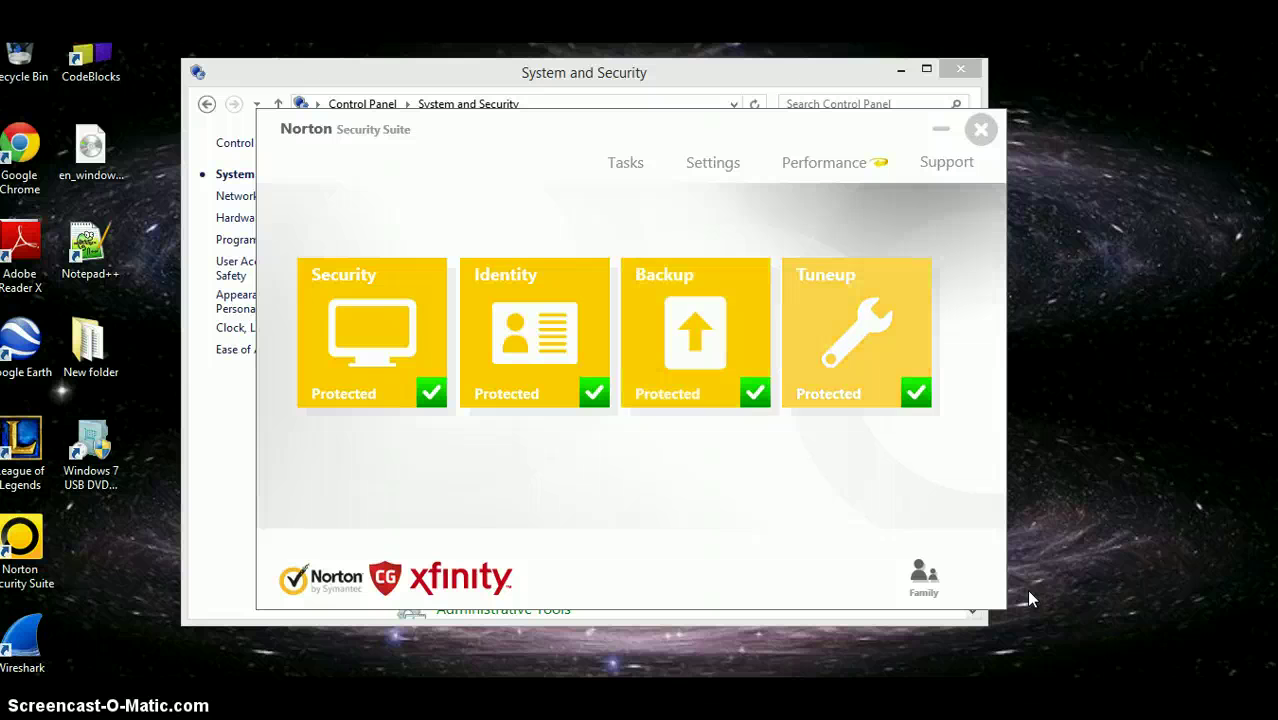
pyautogui.click(803, 296)
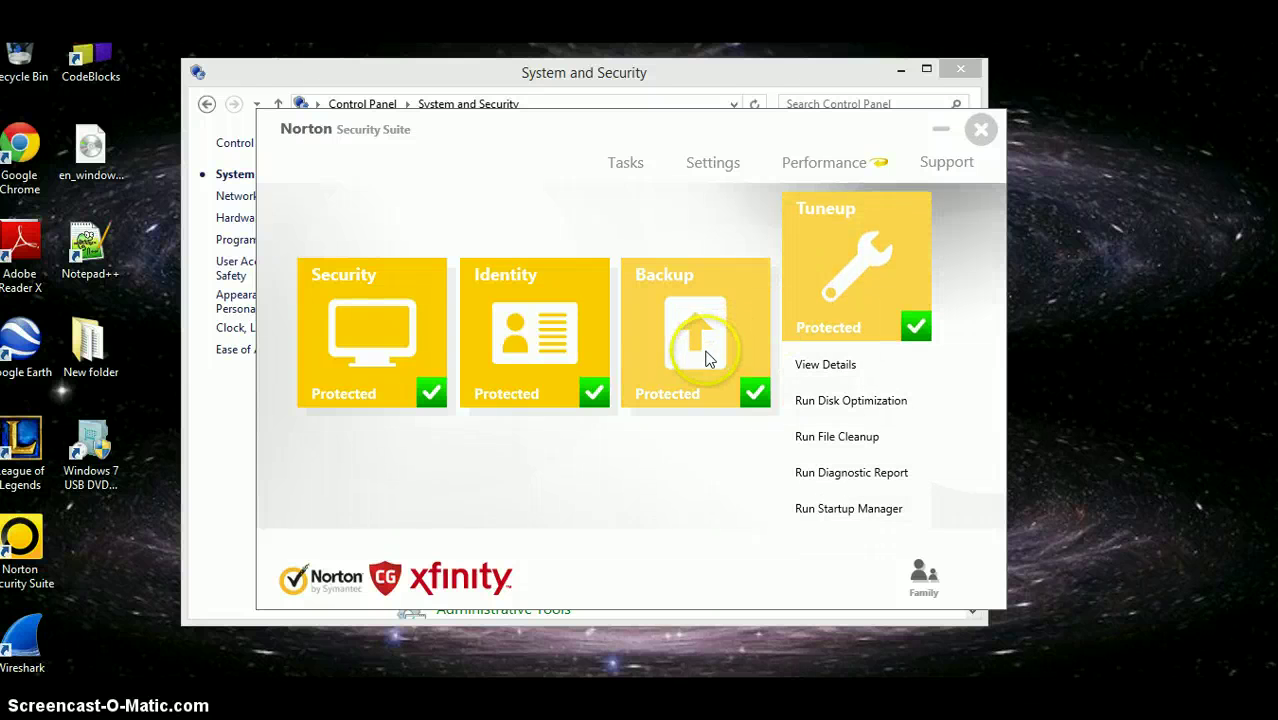
# Step: Review the task lists under Norton's Security, Tuneup and Backup categories, ending on the Security tasks
pyautogui.click(431, 327)
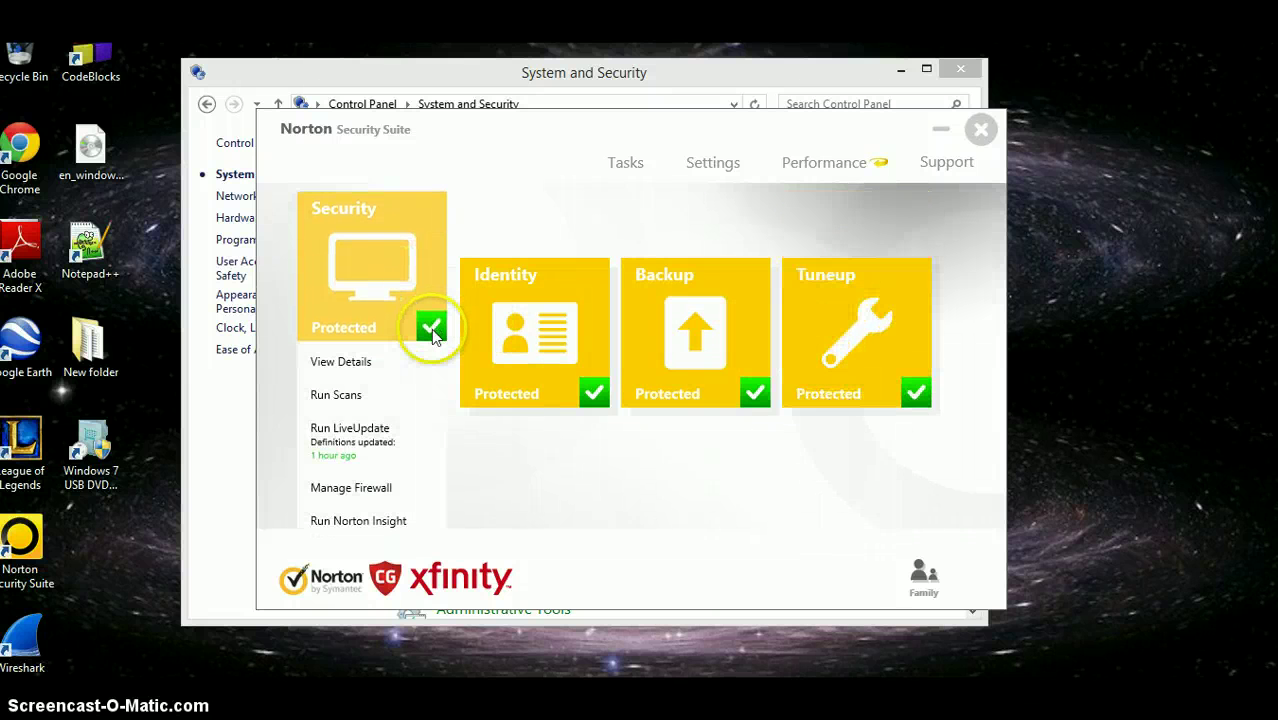
pyautogui.click(481, 128)
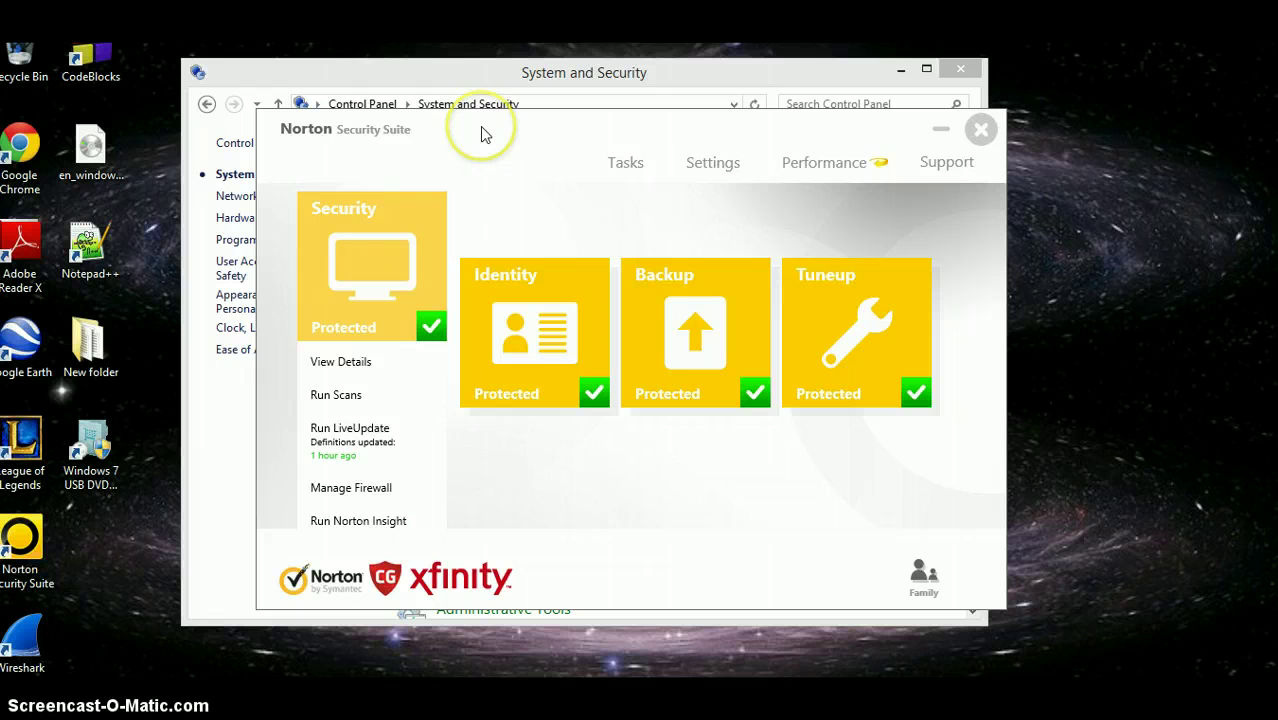
pyautogui.click(905, 398)
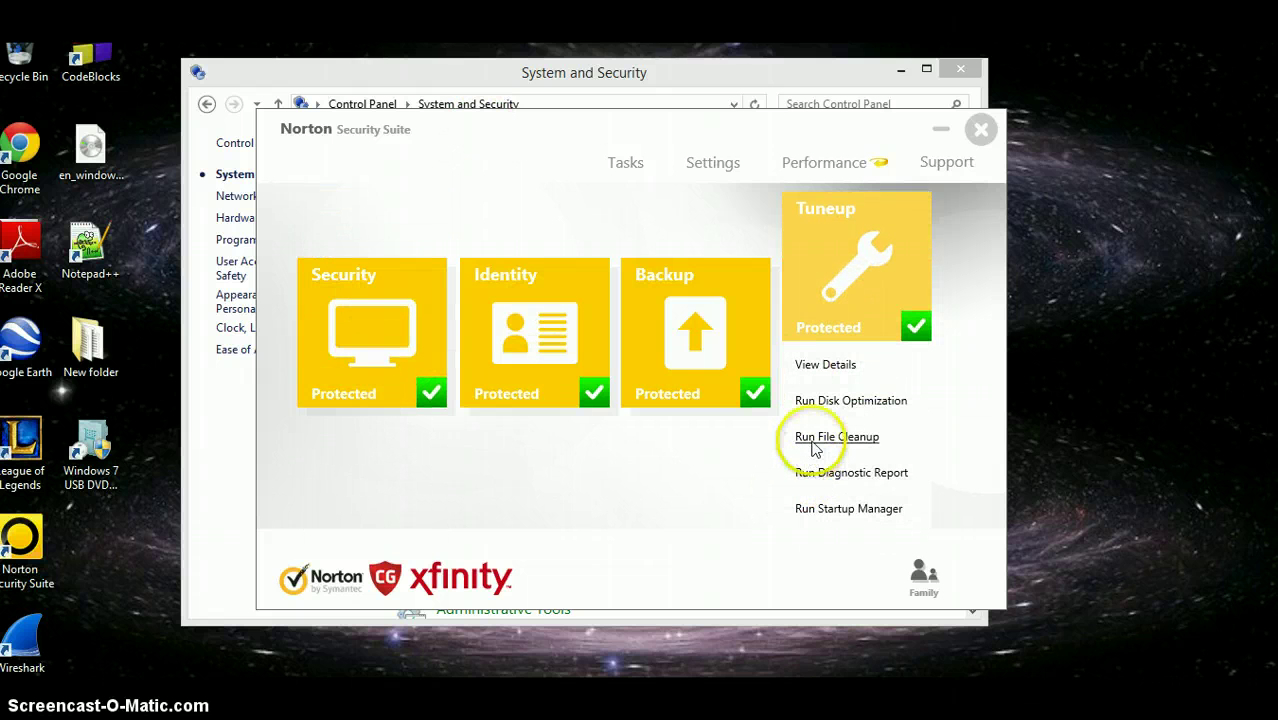
pyautogui.click(818, 406)
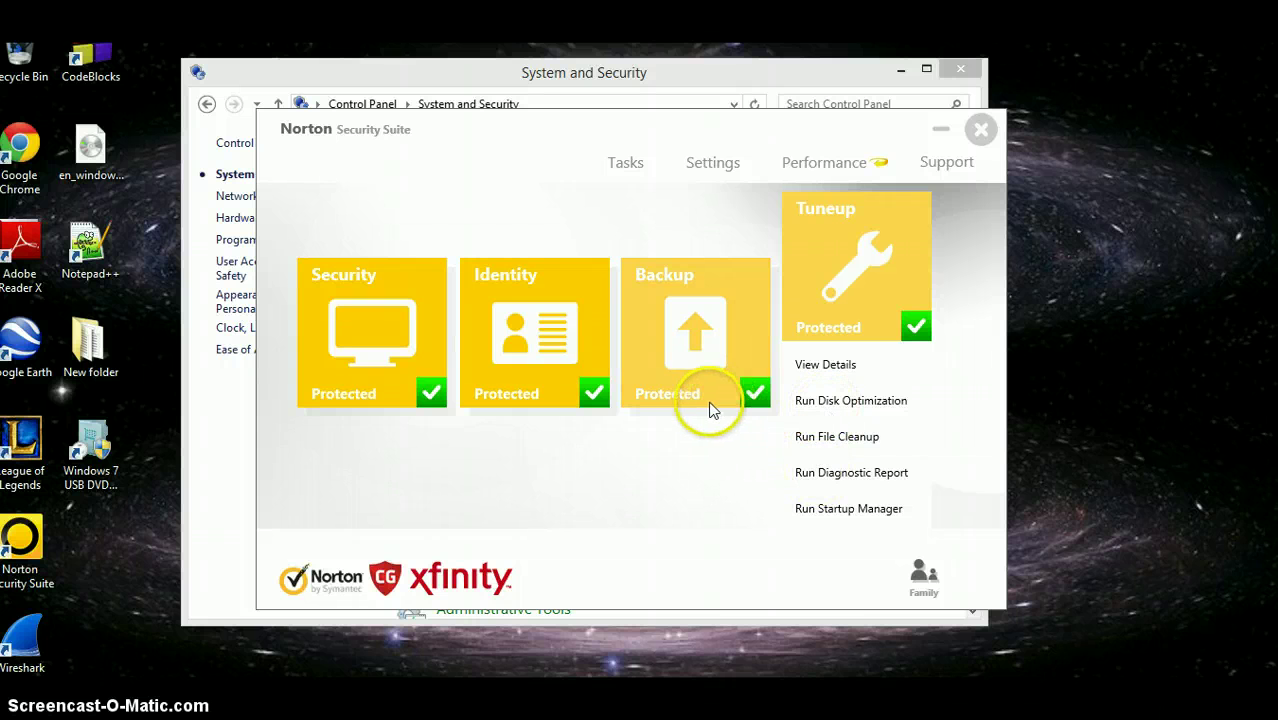
pyautogui.click(661, 337)
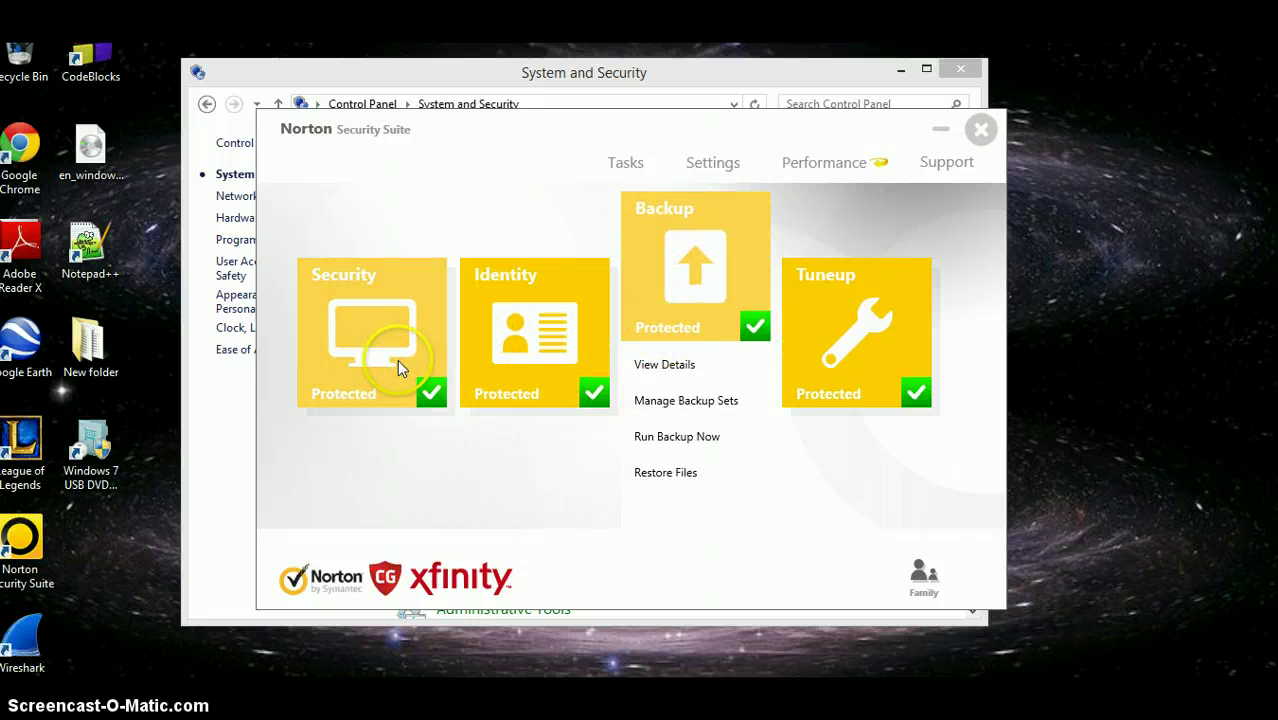
pyautogui.moveTo(397, 359)
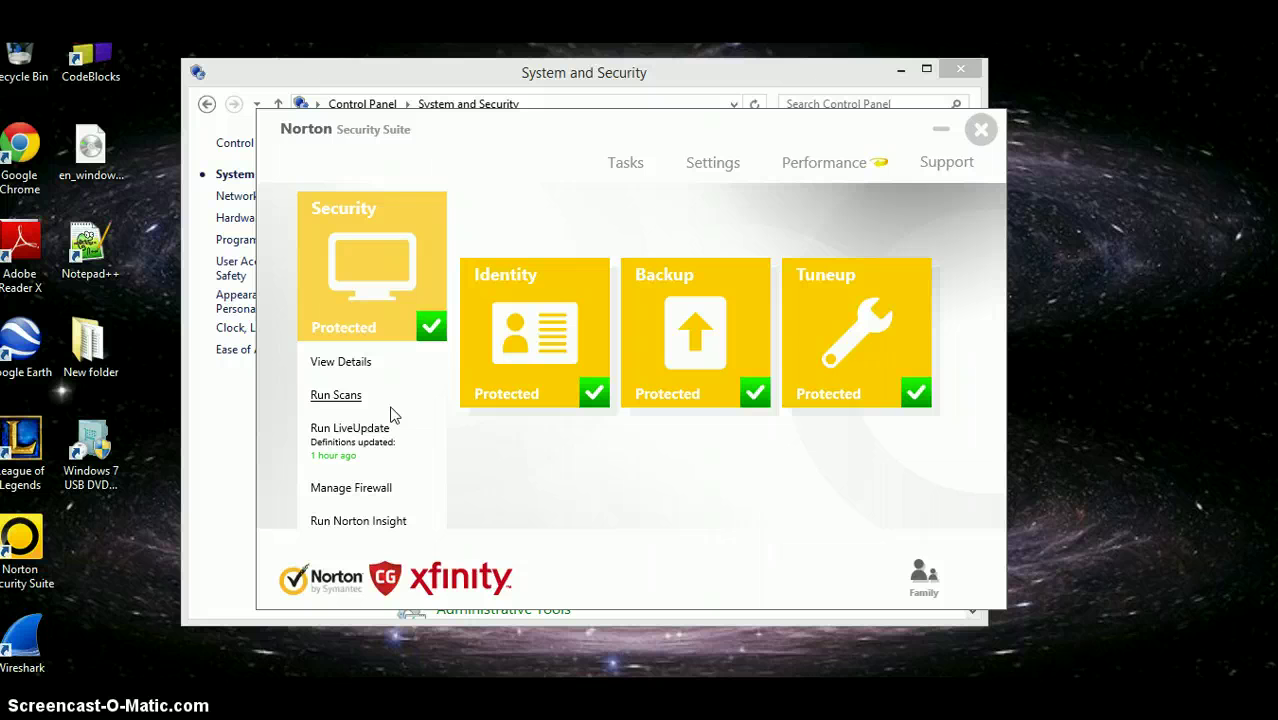
# Step: Move the Norton Security Suite window slightly and close it
pyautogui.click(995, 131)
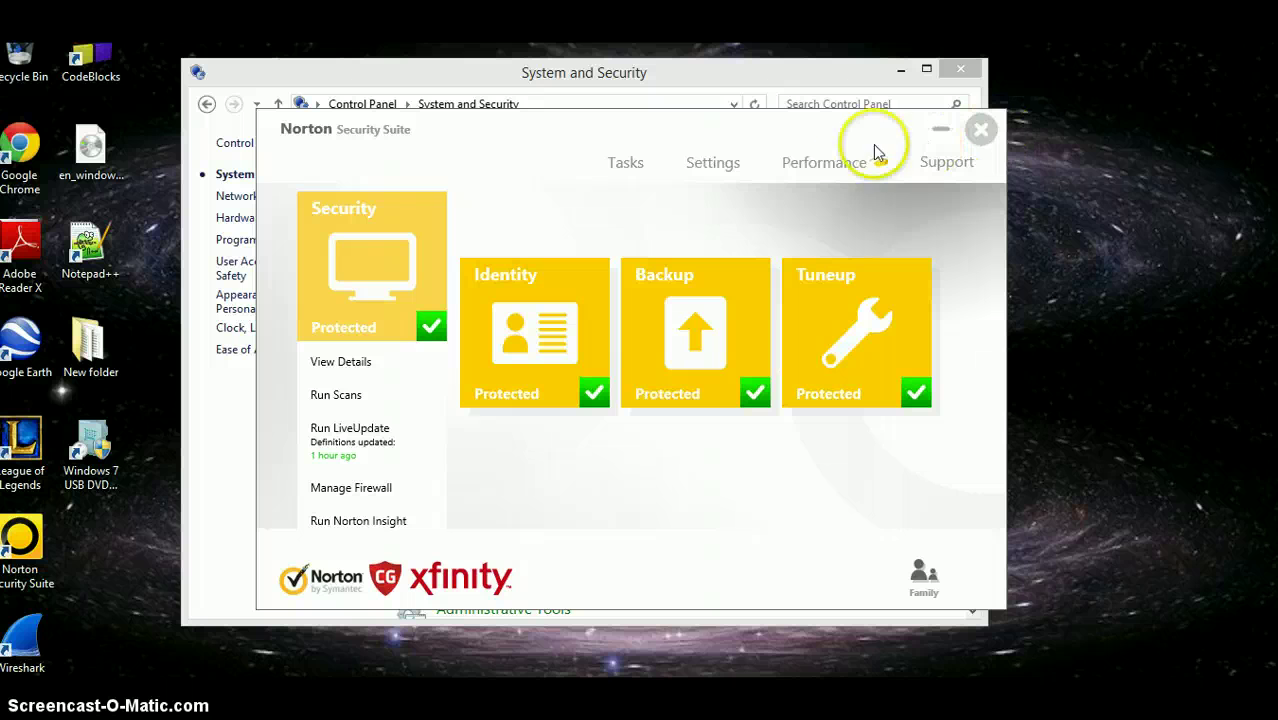
pyautogui.click(994, 130)
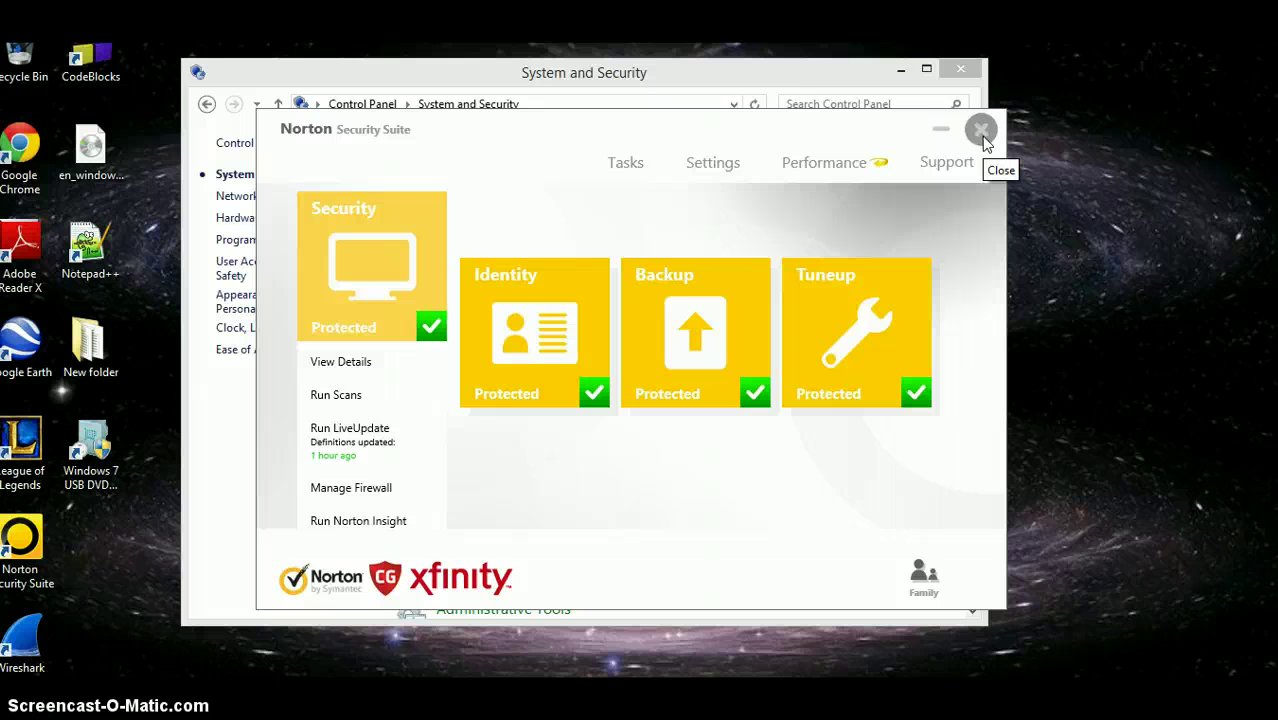
pyautogui.moveTo(983, 138); pyautogui.dragTo(941, 128)
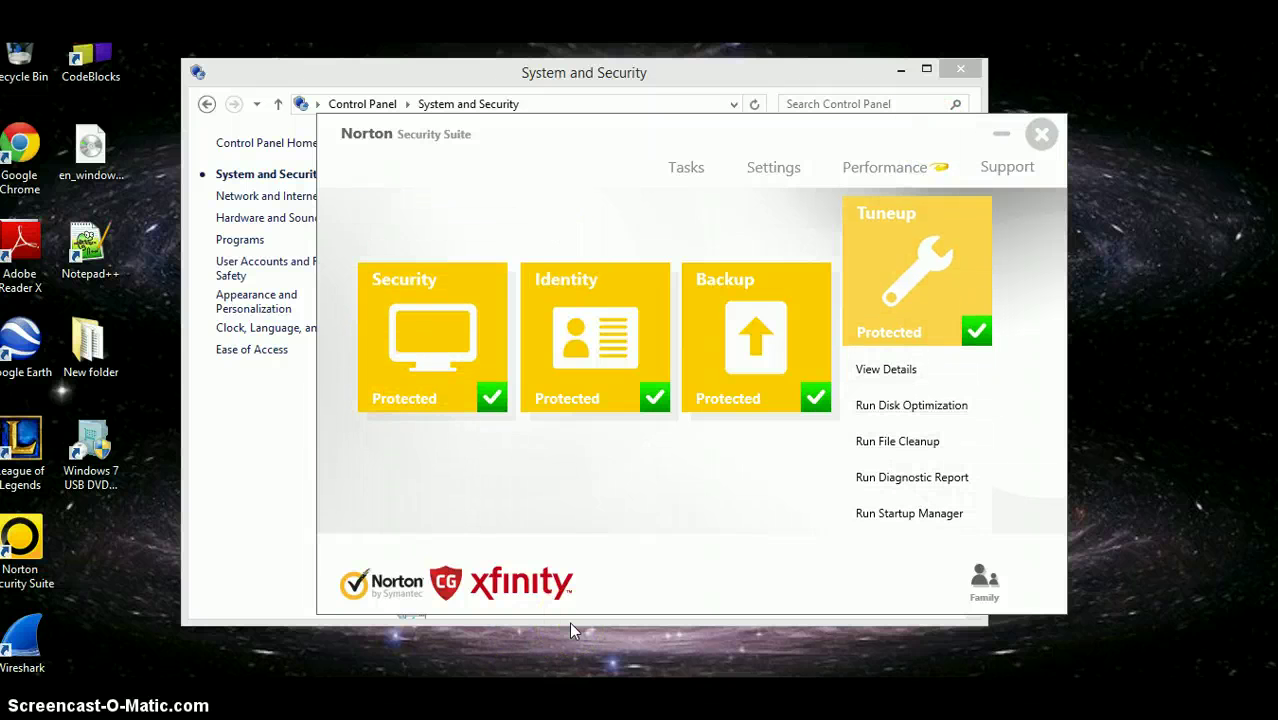
pyautogui.click(1043, 121)
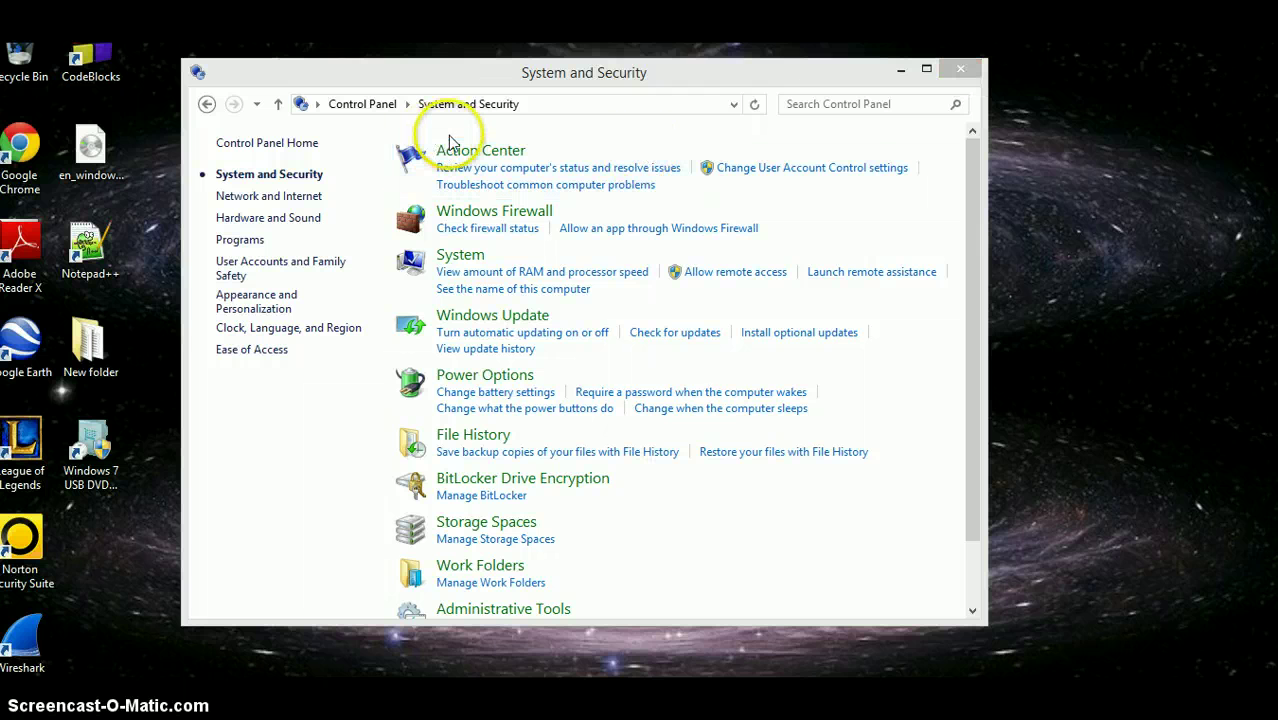
# Step: Look at the hidden notification icons and the Windows Defender taskbar shortcut's options, and dismiss them without choosing anything
pyautogui.click(1097, 702)
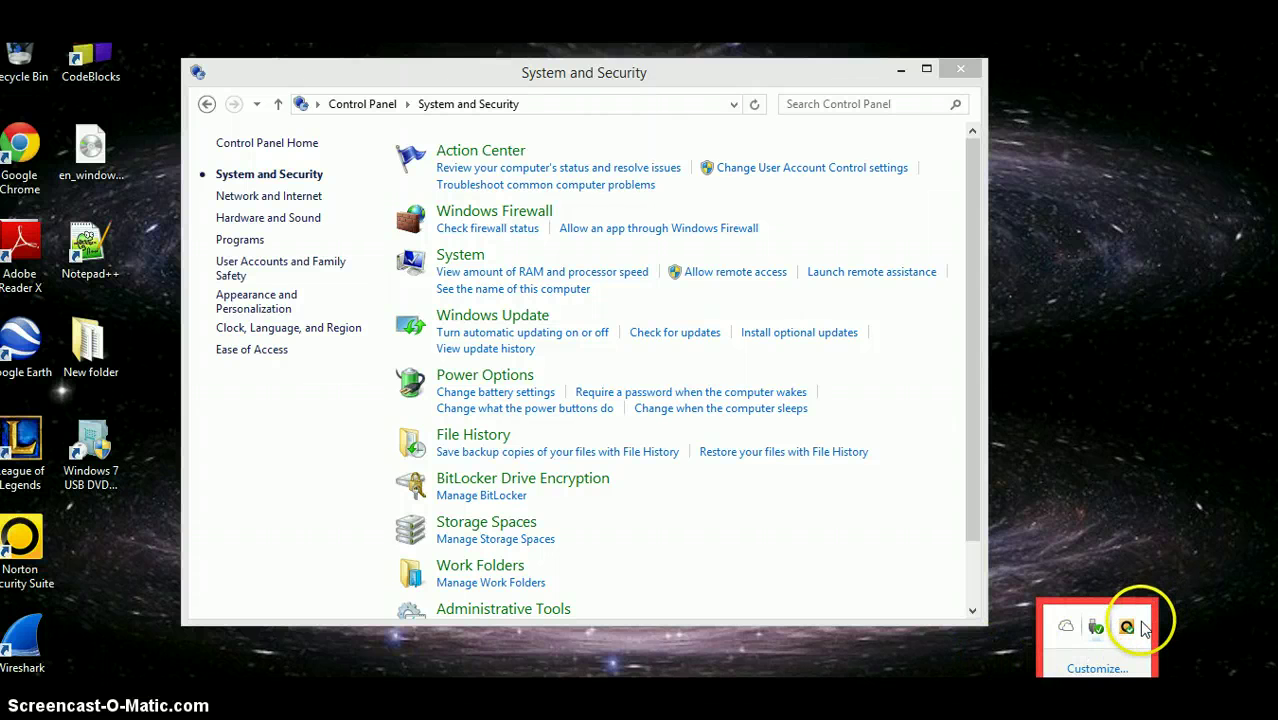
pyautogui.click(971, 585)
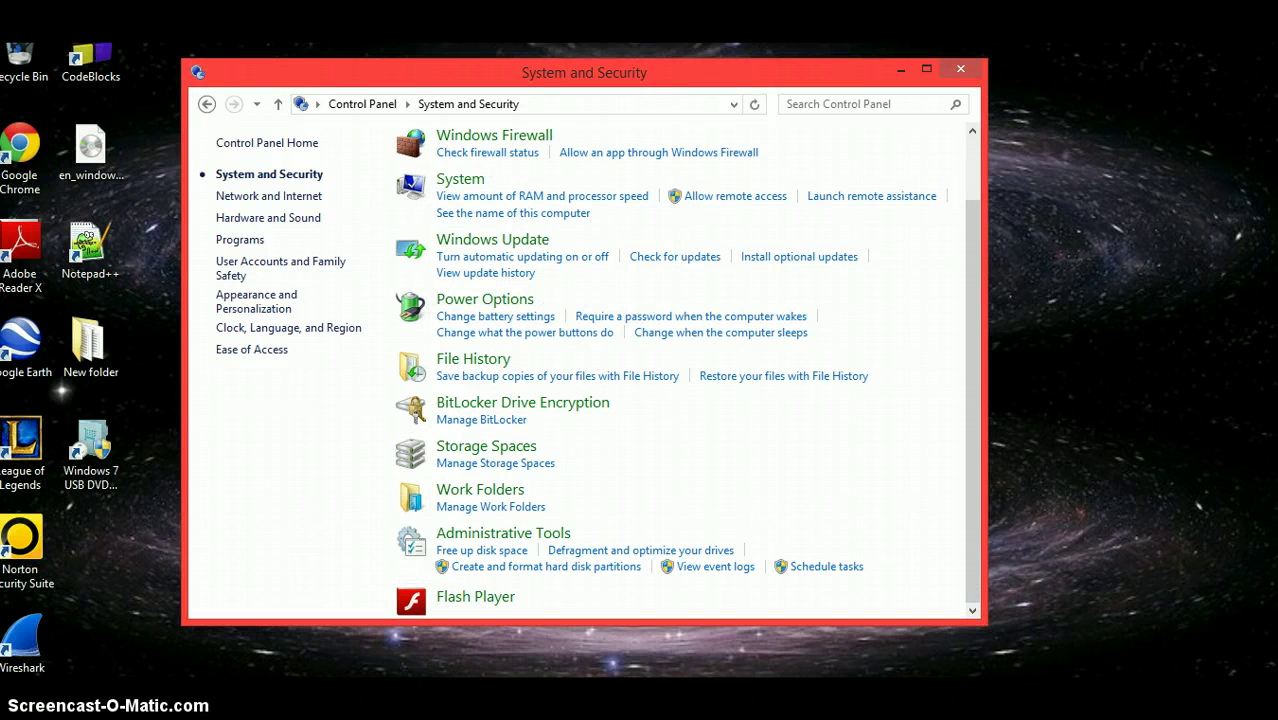
pyautogui.rightClick(296, 700)
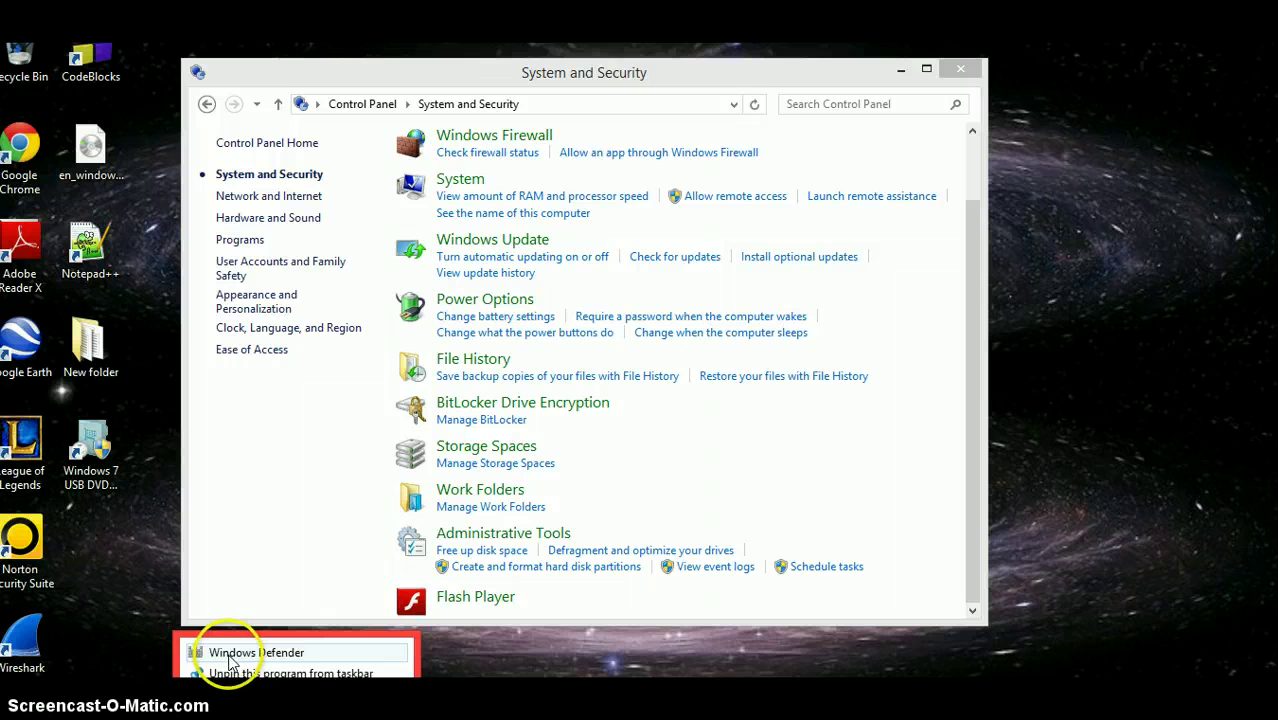
pyautogui.click(242, 600)
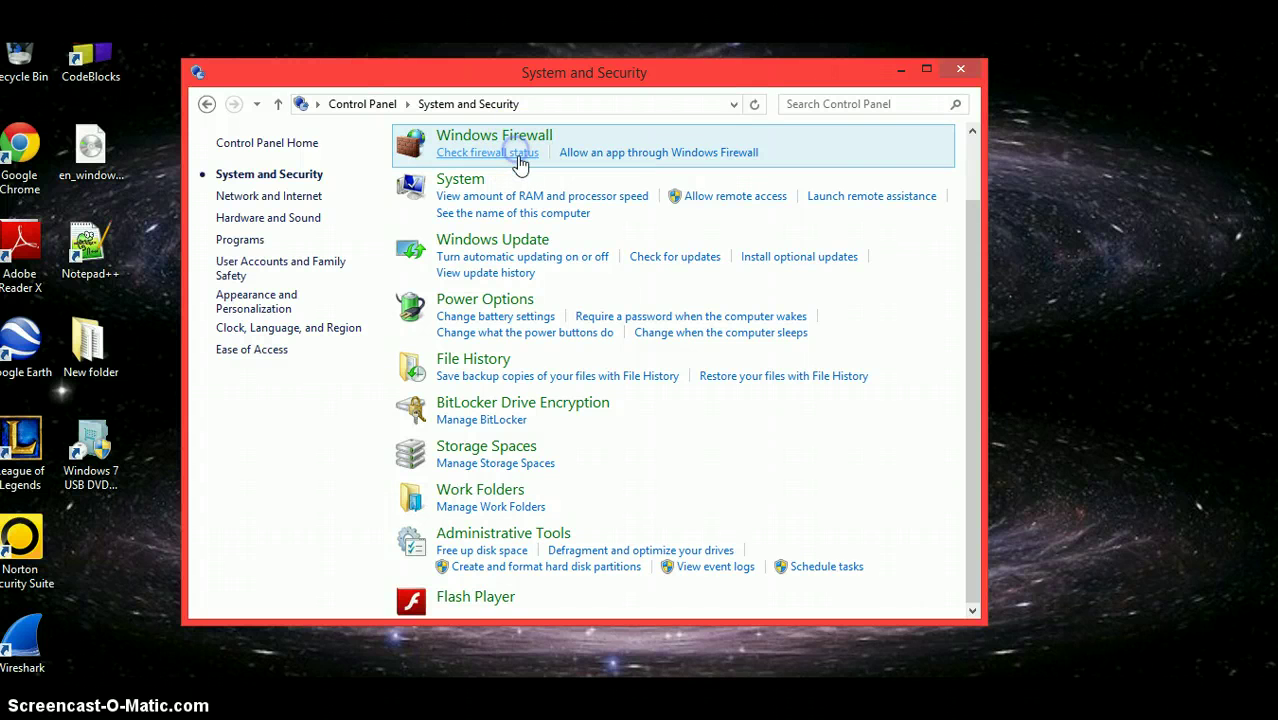
# Step: Check the firewall status in System and Security's Windows Firewall, including which application manages its settings
pyautogui.click(1097, 695)
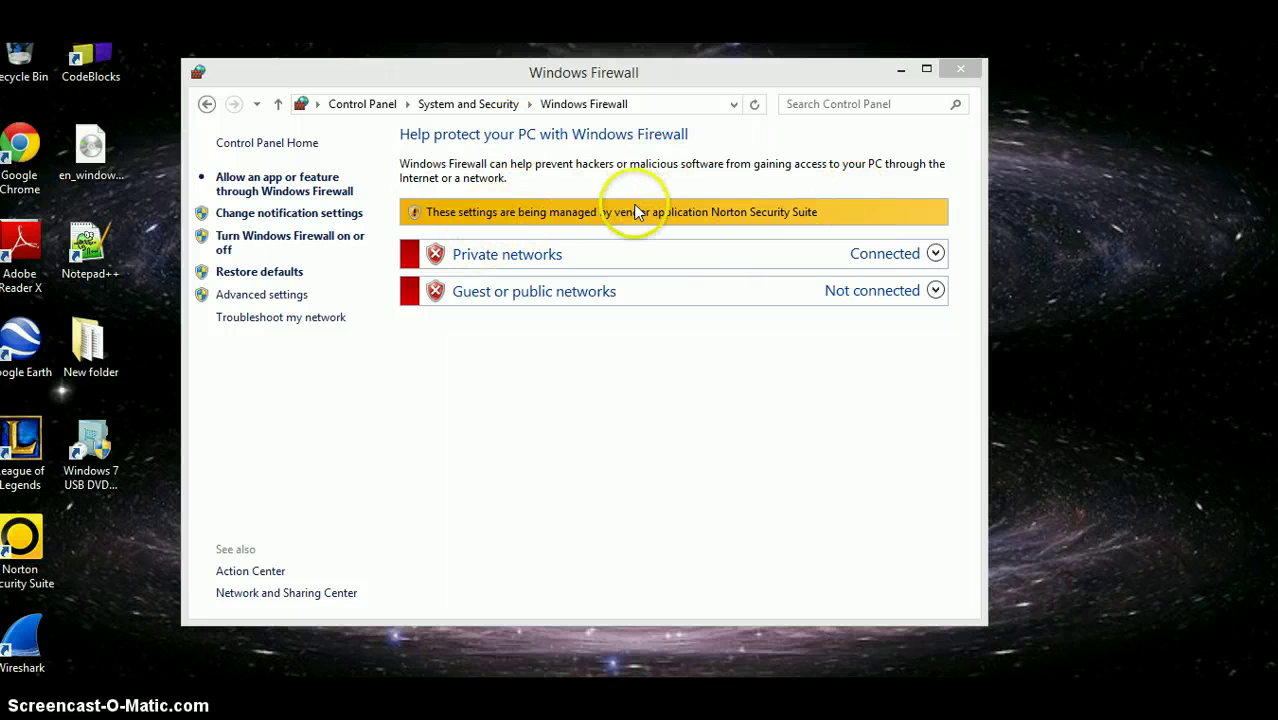
pyautogui.click(790, 211)
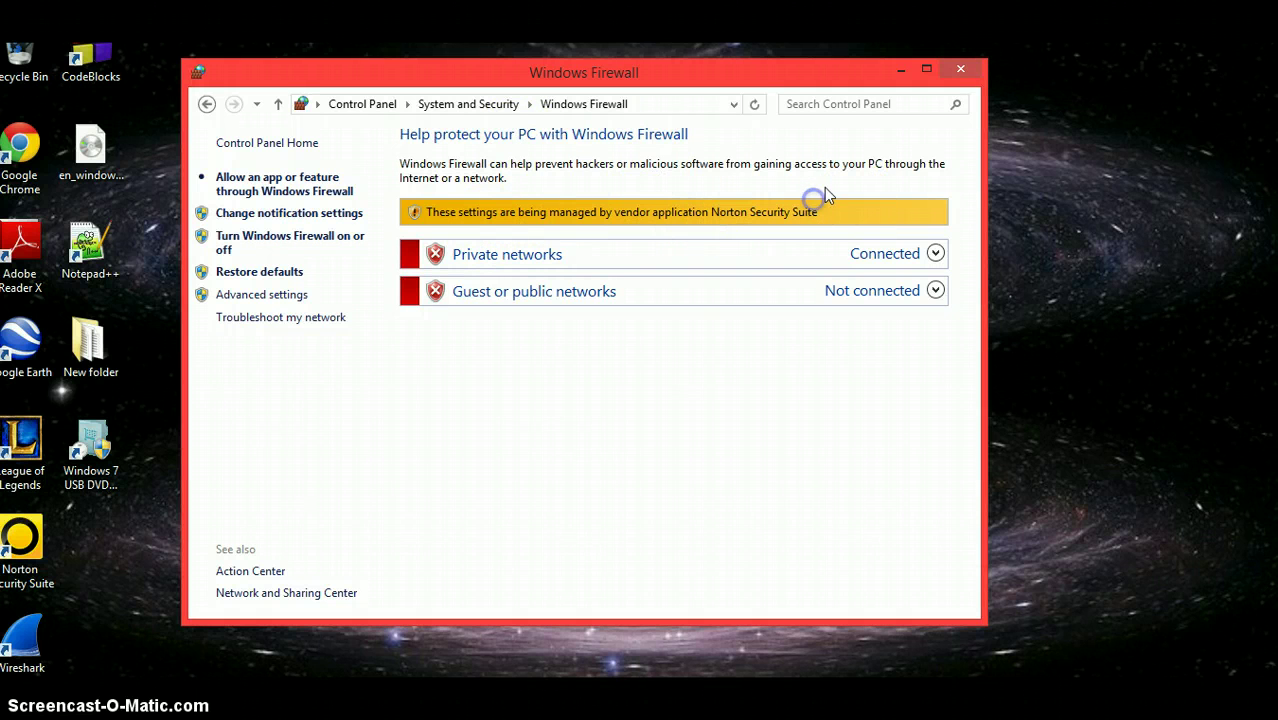
# Step: Close the Windows Firewall window and select the Disk Cleanup shortcut on the desktop
pyautogui.click(962, 68)
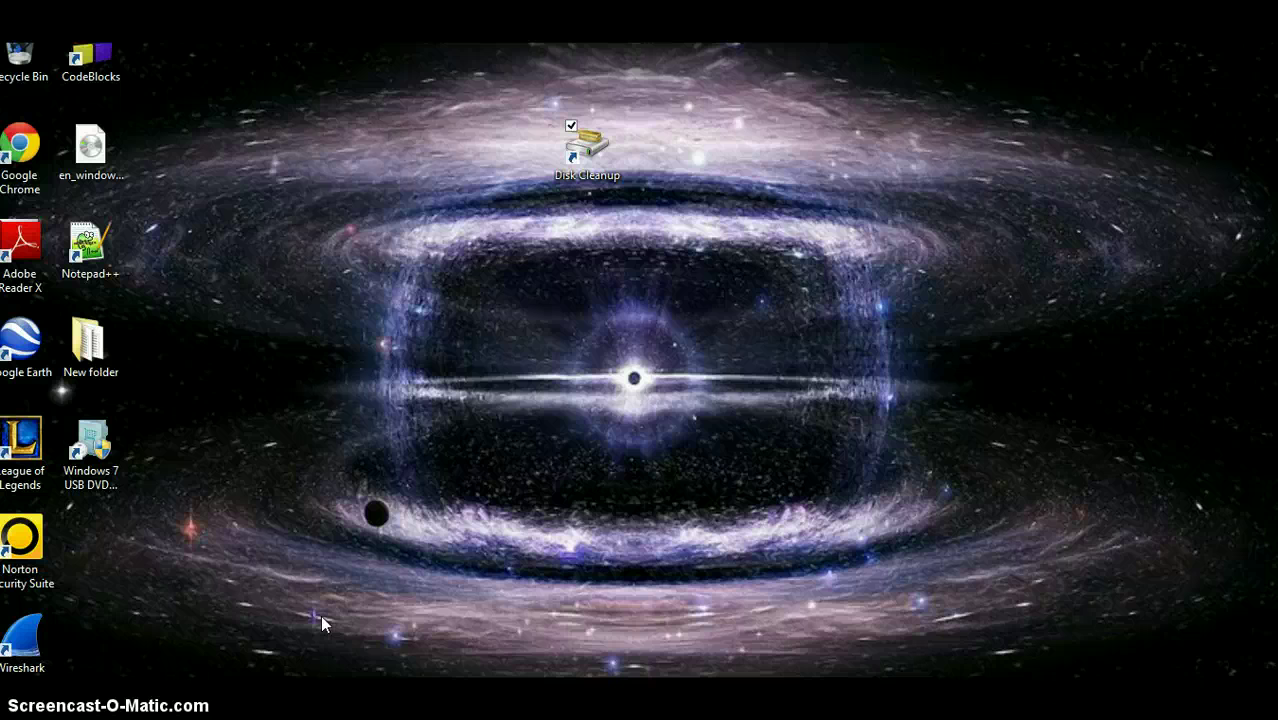
pyautogui.click(575, 145)
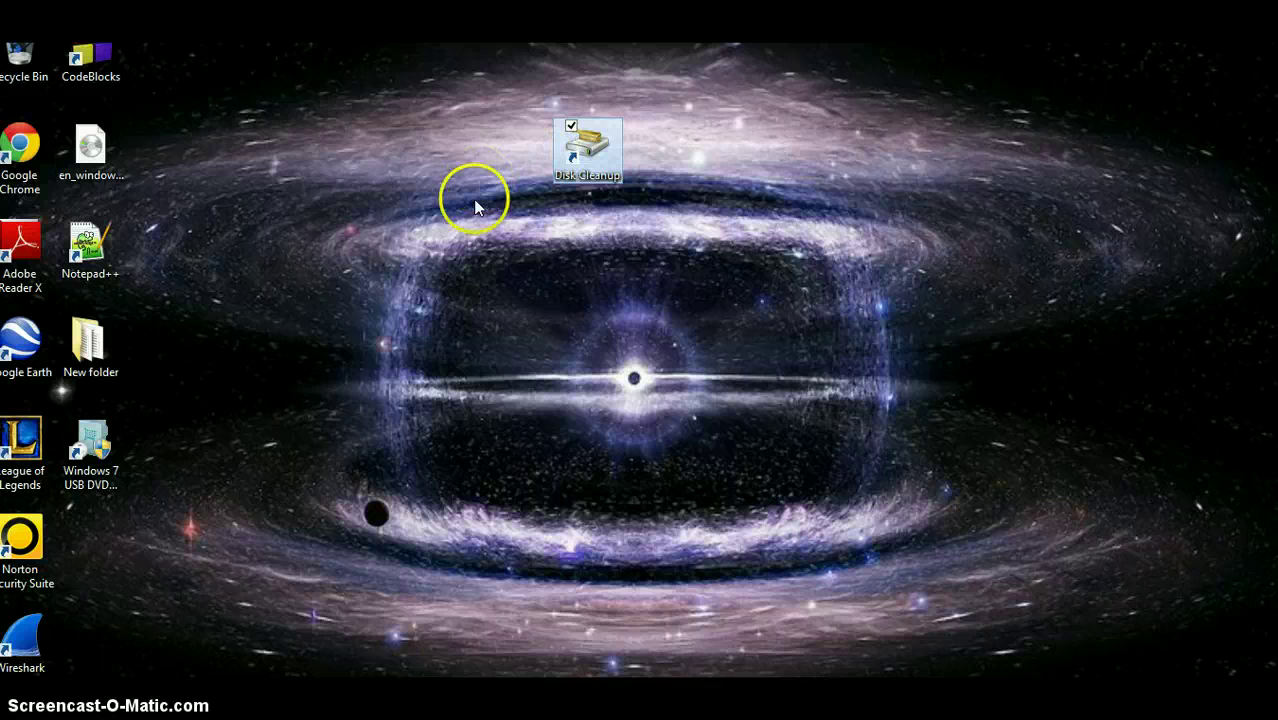